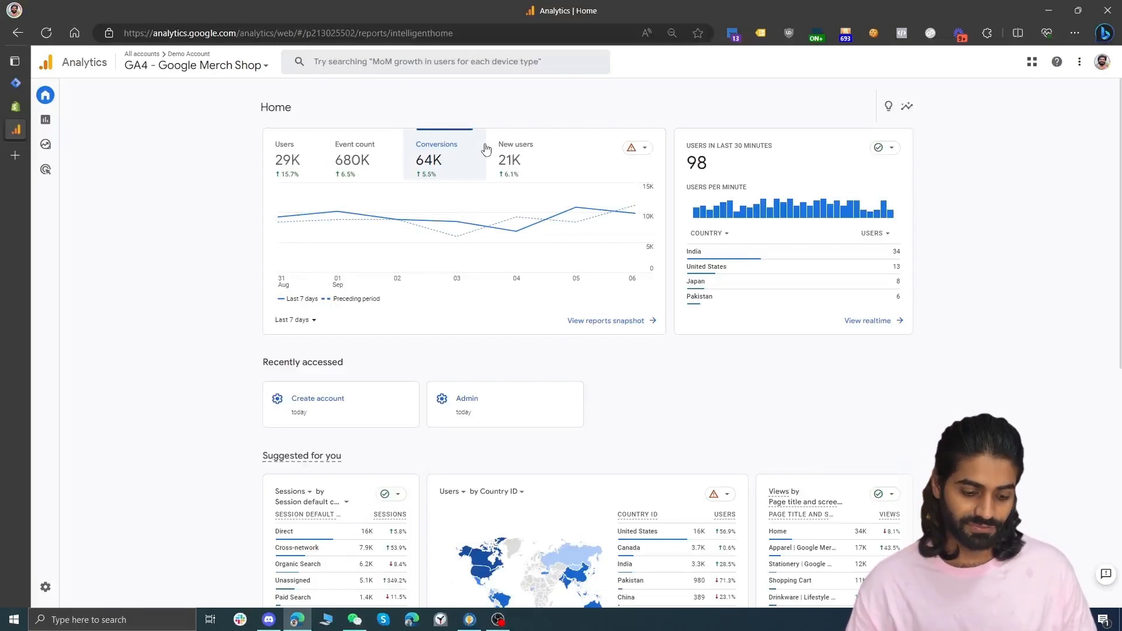
Start a new Analytics account from Admin and name it Tracking Academy, then continue
{"action": "left_click", "coordinate": [46, 587]}
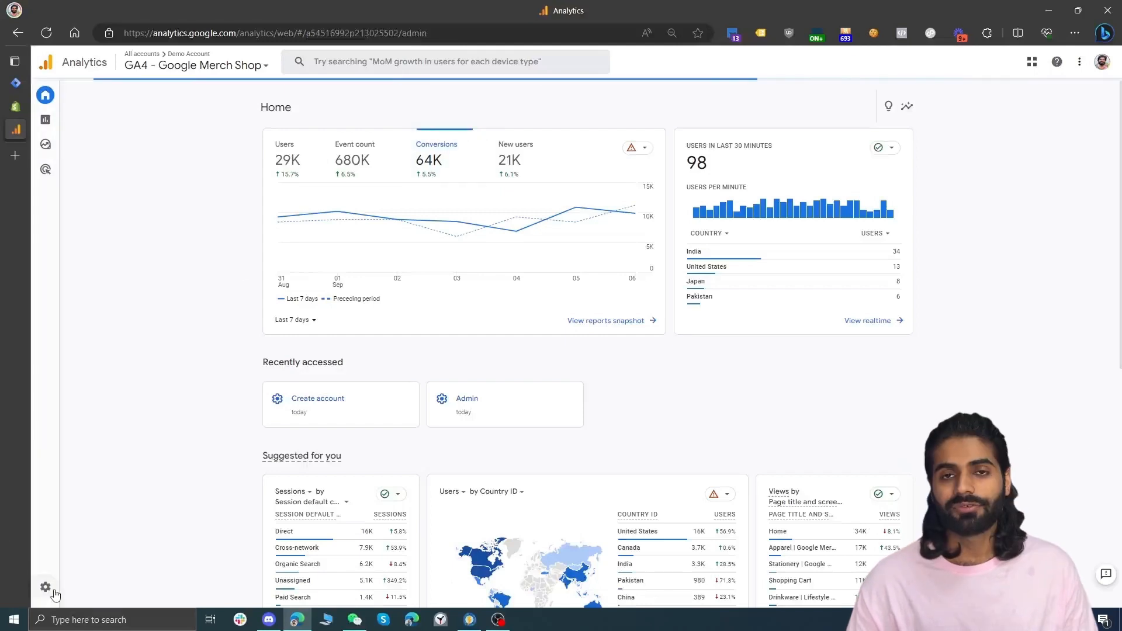
{"action": "mouse_move", "coordinate": [56, 594]}
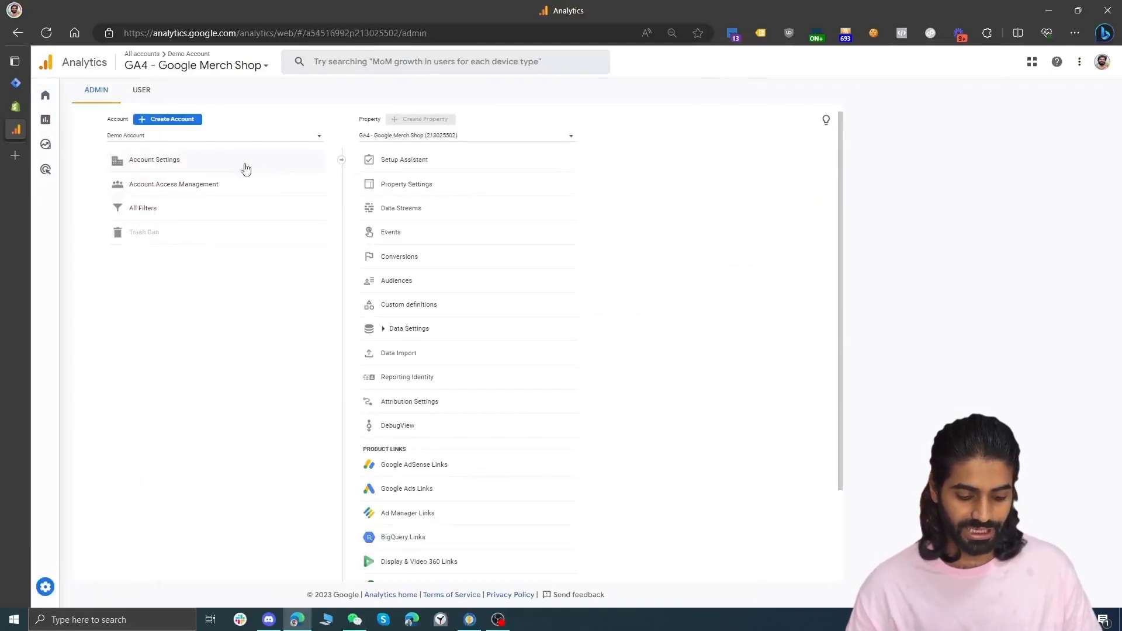
{"action": "left_click", "coordinate": [180, 126]}
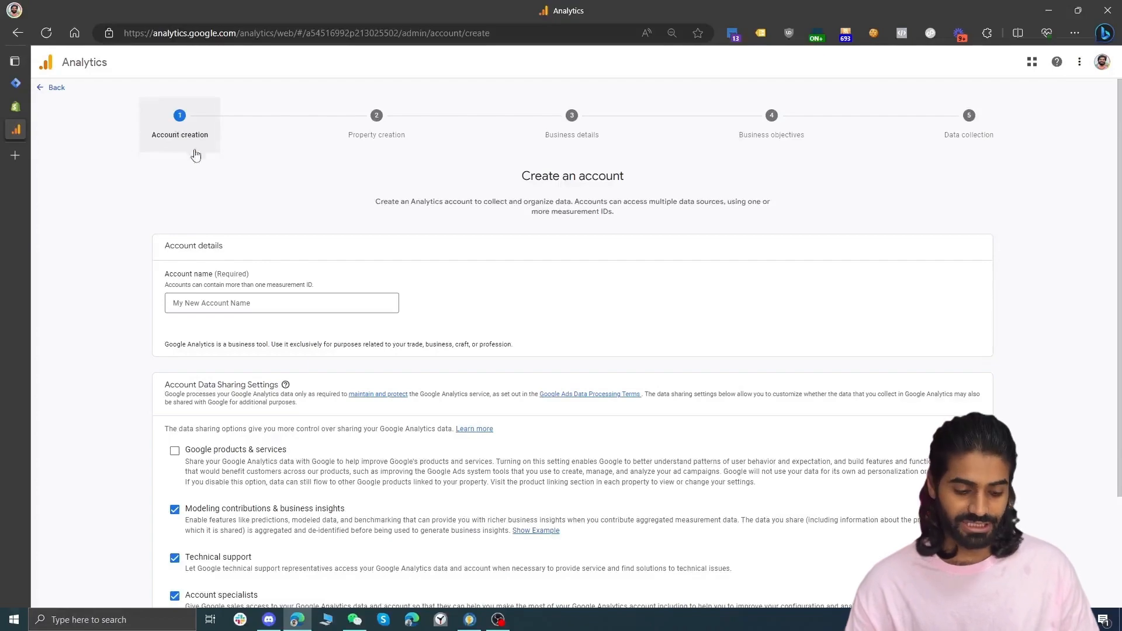
{"action": "left_click", "coordinate": [267, 304]}
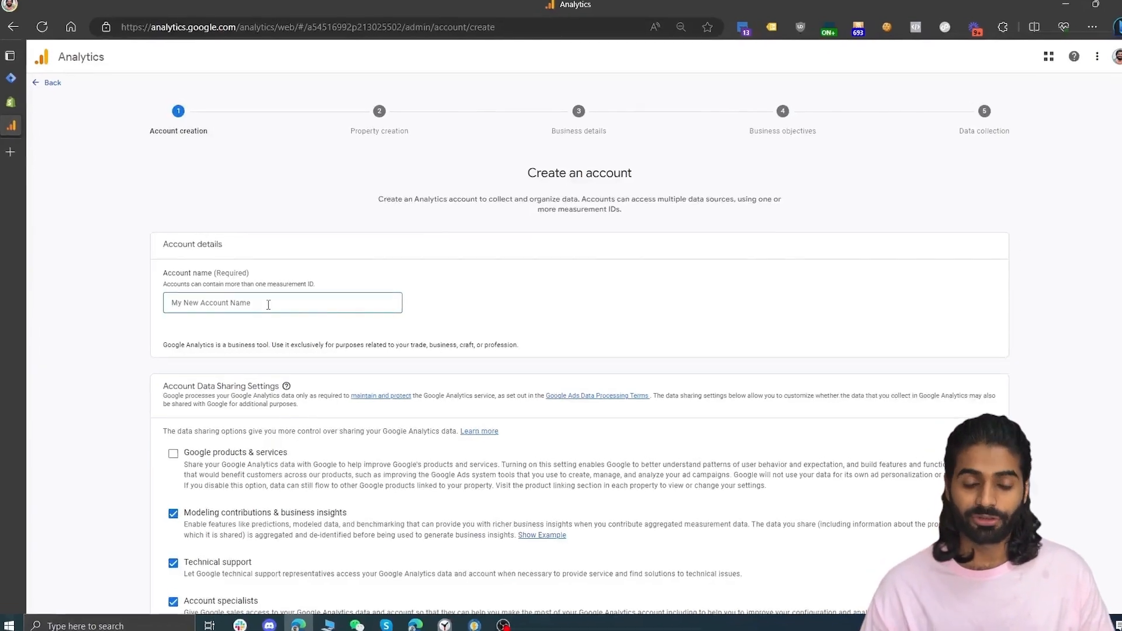
{"action": "type", "text": "Tracking Academy"}
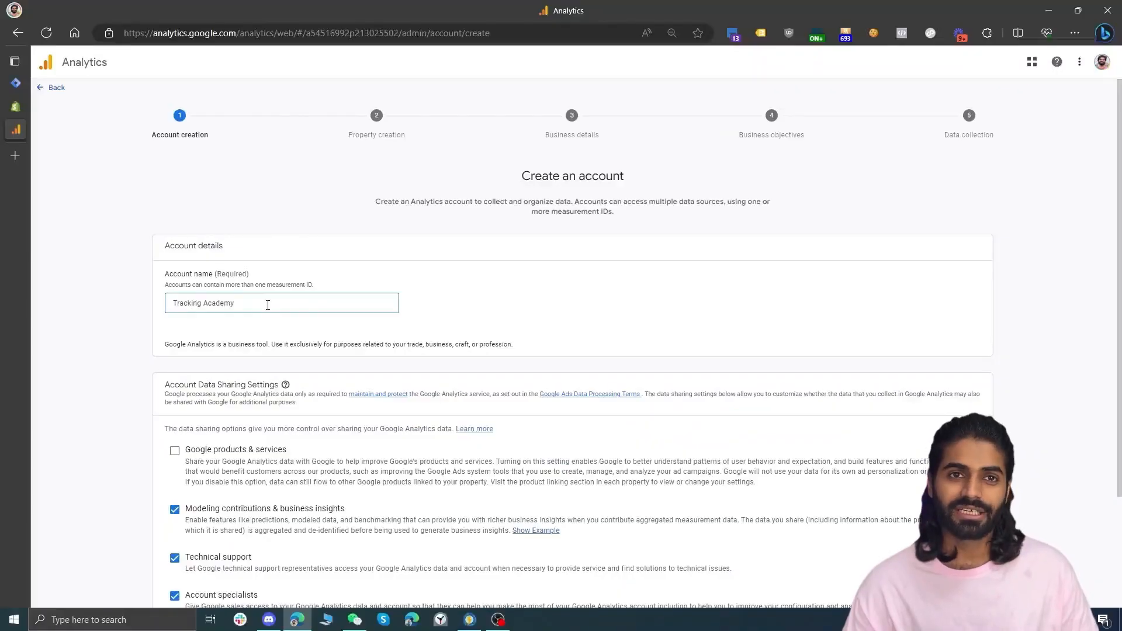
{"action": "key", "text": "ctrl+a"}
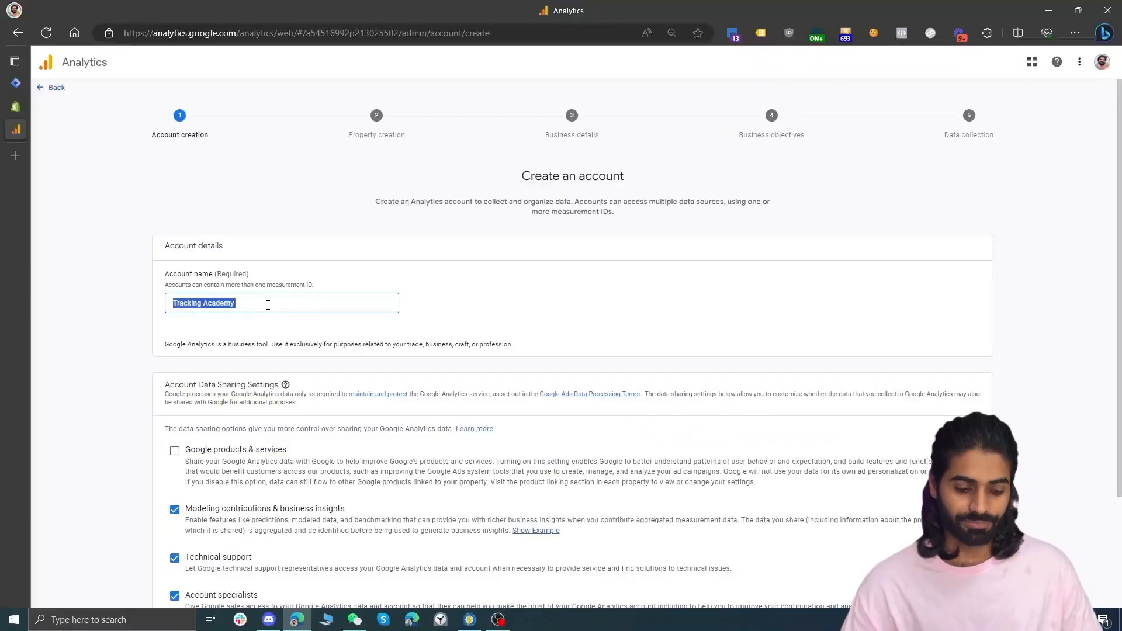
{"action": "scroll", "coordinate": [268, 304], "scroll_direction": "down", "scroll_amount": 3}
{"action": "left_click", "coordinate": [179, 587]}
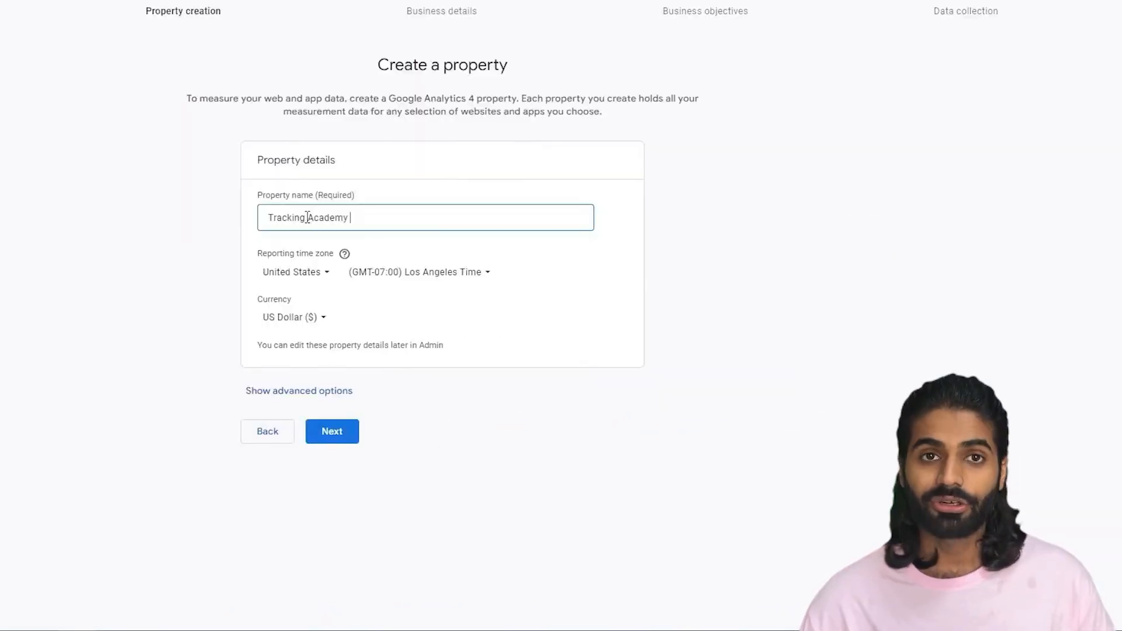
Name the property TrackingAcademy.com and continue to the business details
{"action": "left_click", "coordinate": [307, 218]}
{"action": "key", "text": "BackSpace"}
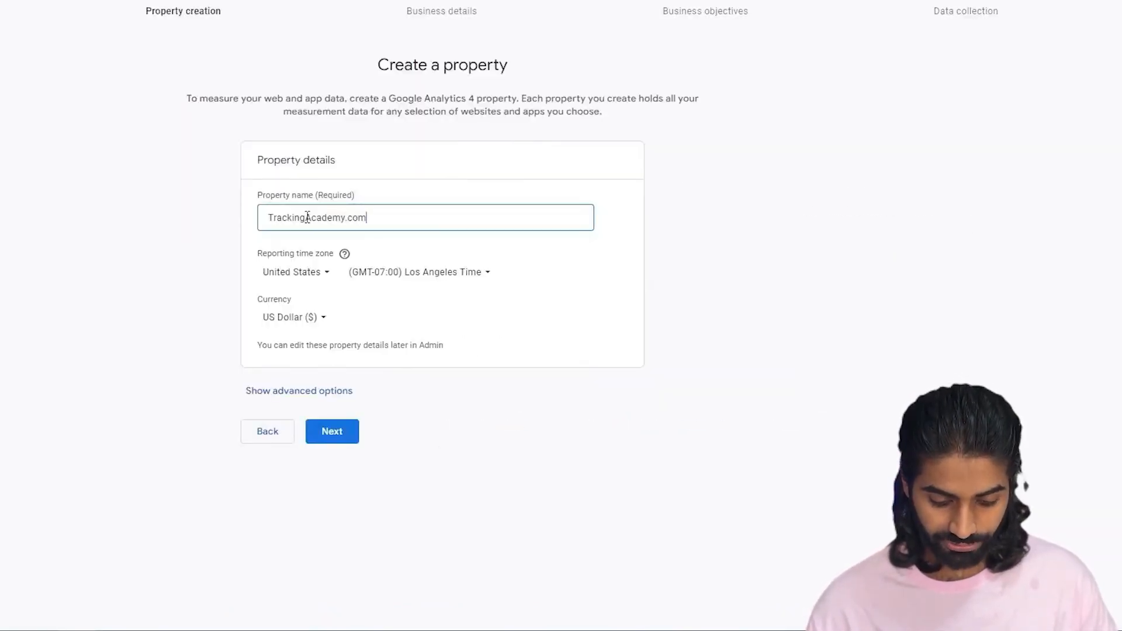
{"action": "key", "text": "ctrl+a"}
{"action": "key", "text": "ctrl+c"}
{"action": "left_click", "coordinate": [329, 432]}
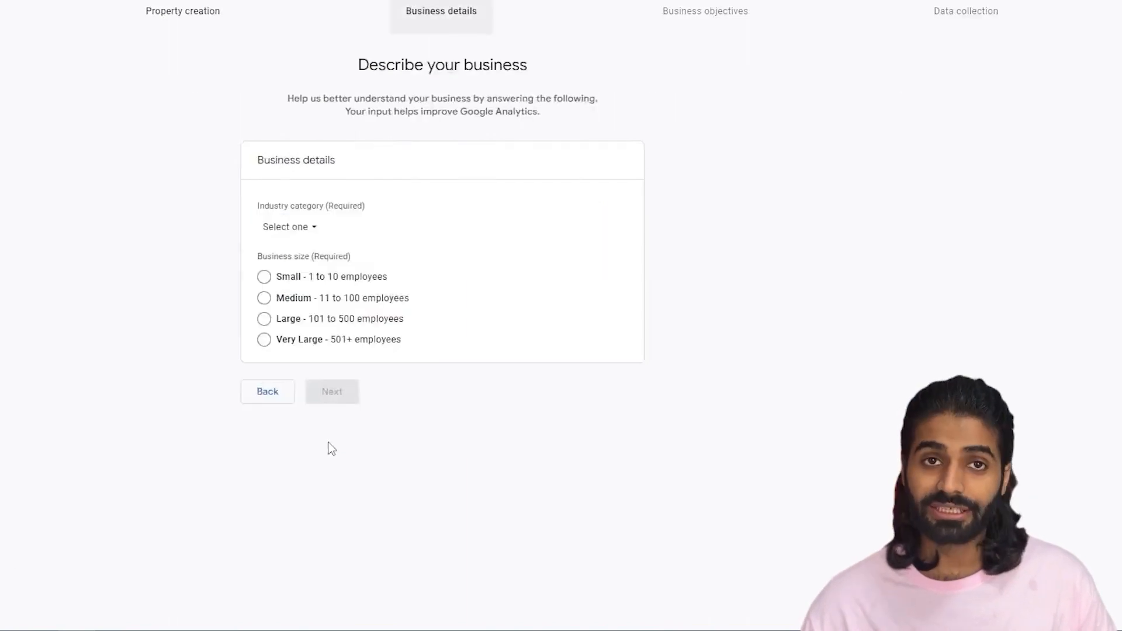
Set the industry category to Arts & Entertainment and the business size to Small, then continue
{"action": "left_click", "coordinate": [310, 227]}
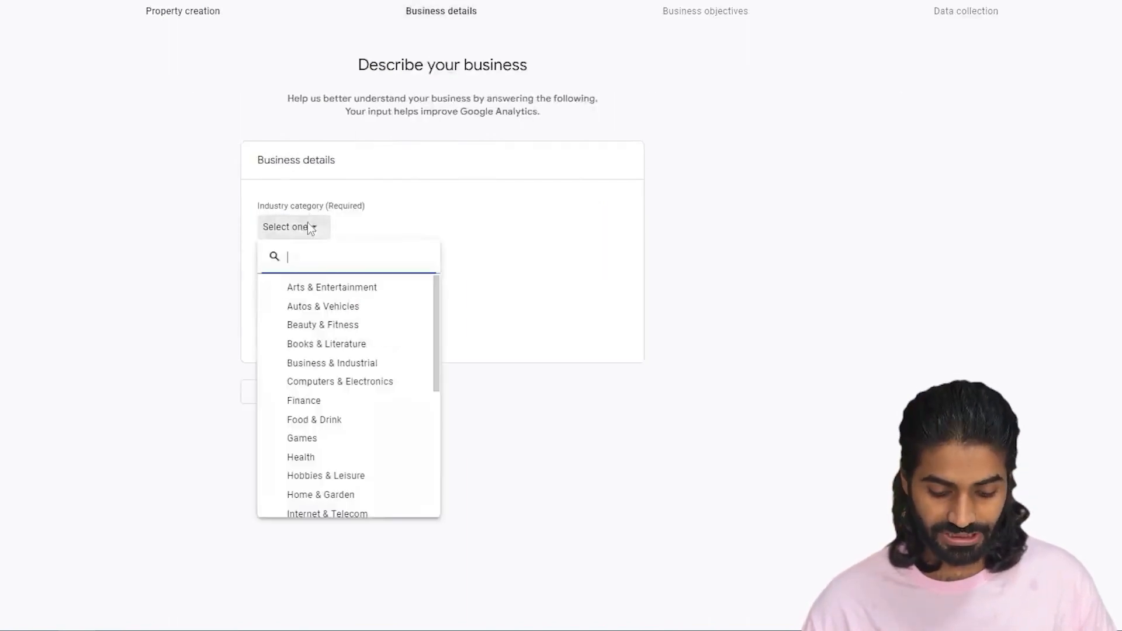
{"action": "left_click", "coordinate": [319, 287]}
{"action": "left_click", "coordinate": [263, 276]}
{"action": "left_click", "coordinate": [333, 394]}
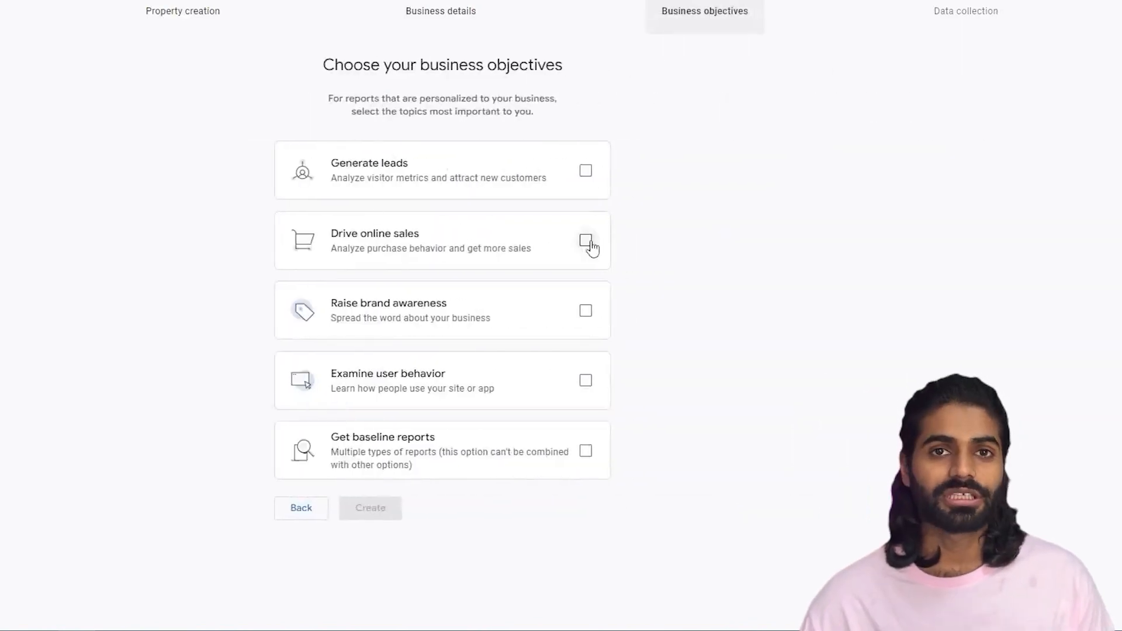
Choose Drive online sales as the business objective and create the account, accepting the terms
{"action": "left_click", "coordinate": [591, 242]}
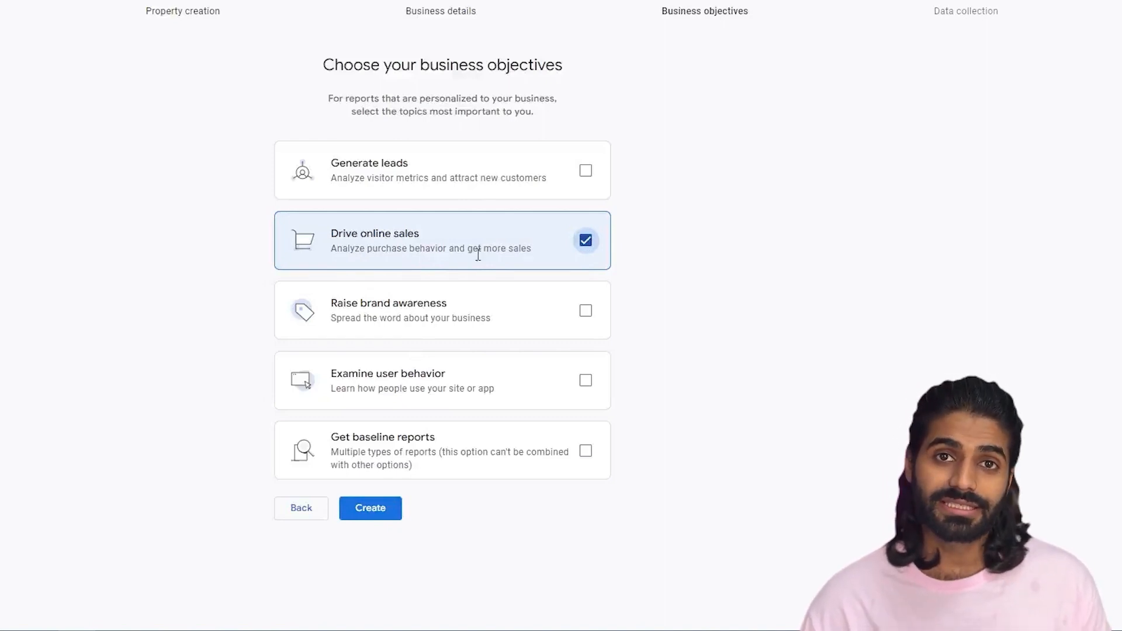
{"action": "left_click", "coordinate": [363, 520]}
{"action": "left_click", "coordinate": [274, 415]}
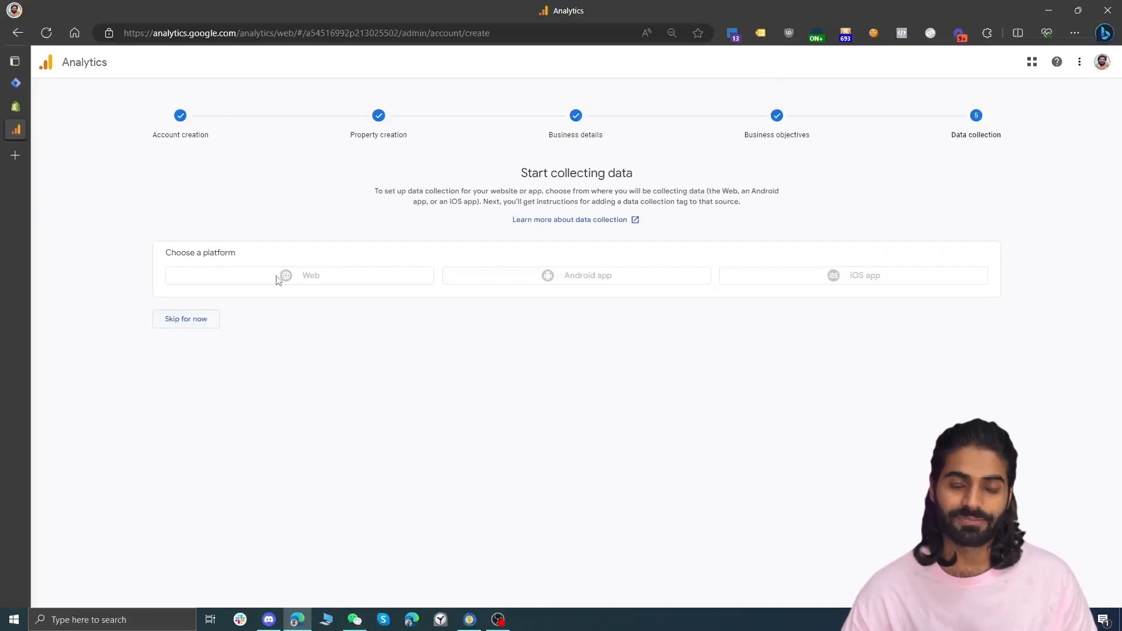
Skip the data collection setup and continue to the property's Home page
{"action": "left_click", "coordinate": [186, 318]}
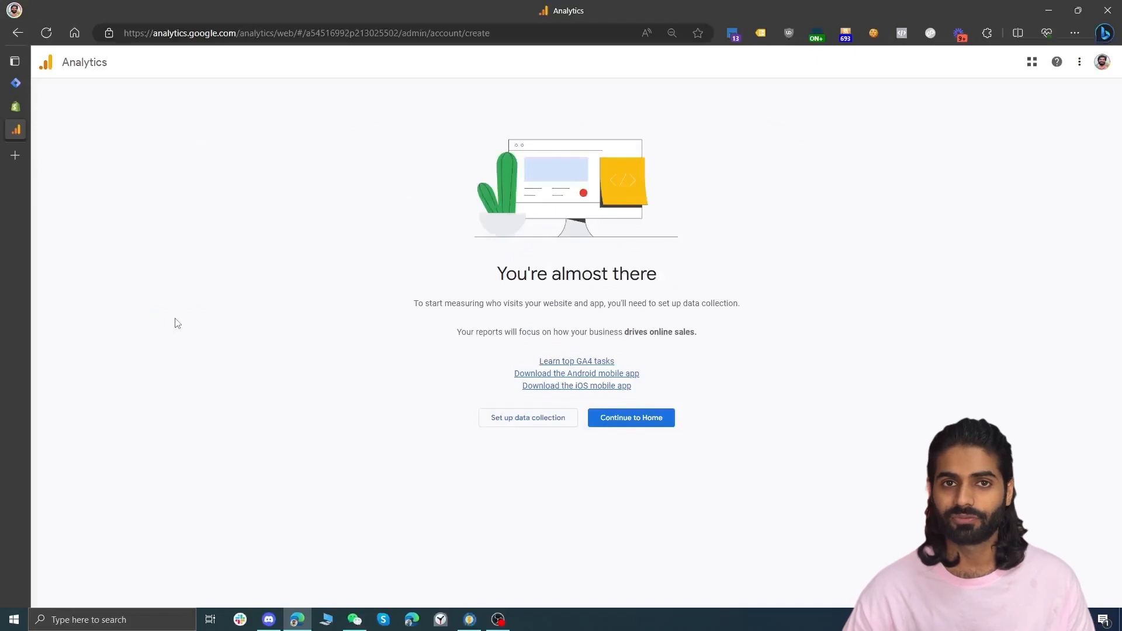
{"action": "left_click", "coordinate": [610, 418]}
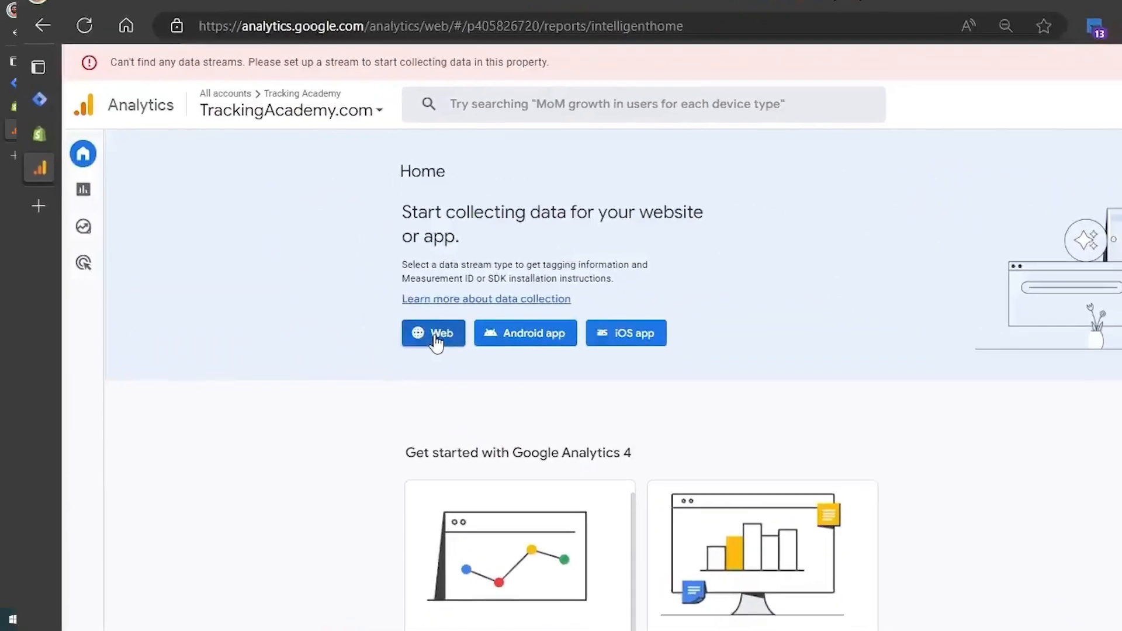
Create a web data stream for TrackingAcademy.com with the stream name TrackingAcademy
{"action": "left_click", "coordinate": [44, 589]}
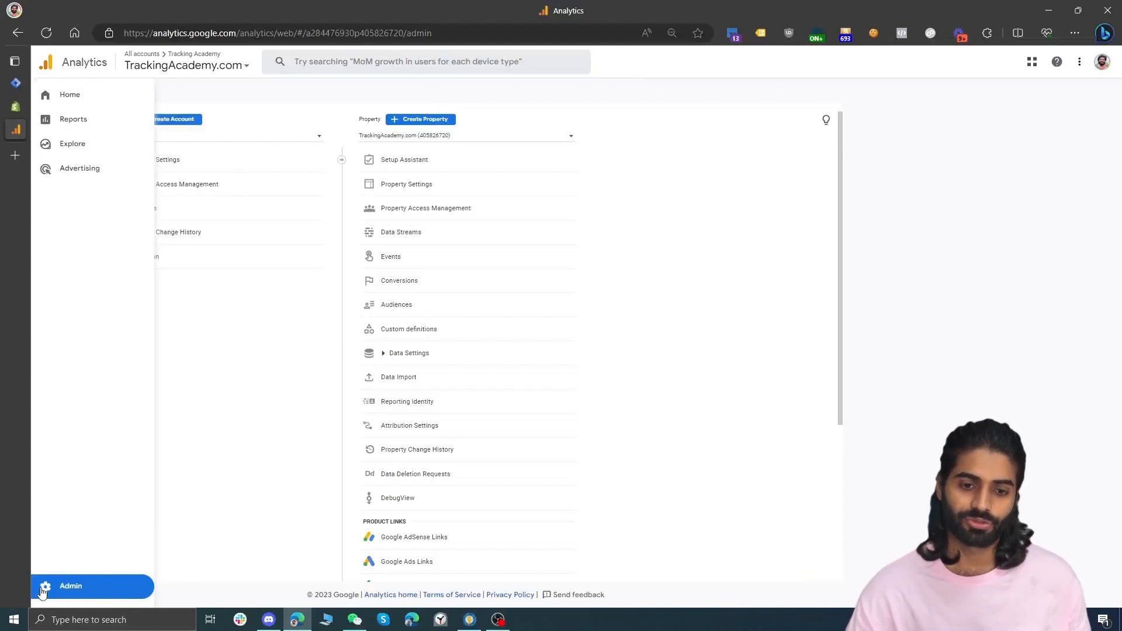
{"action": "left_click", "coordinate": [432, 242]}
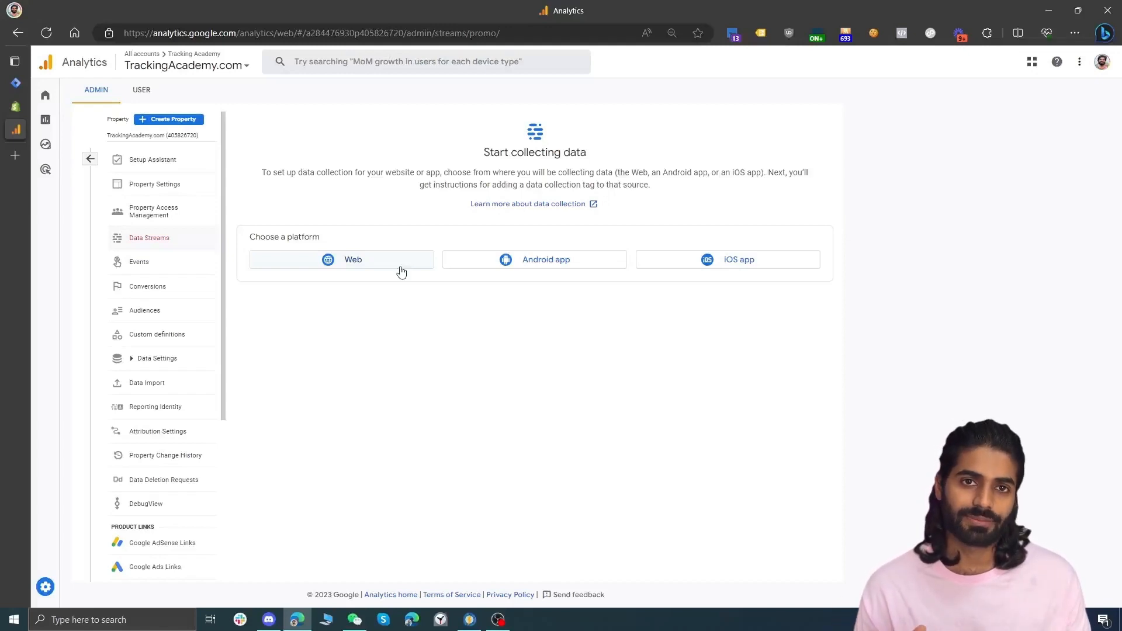
{"action": "left_click", "coordinate": [401, 270]}
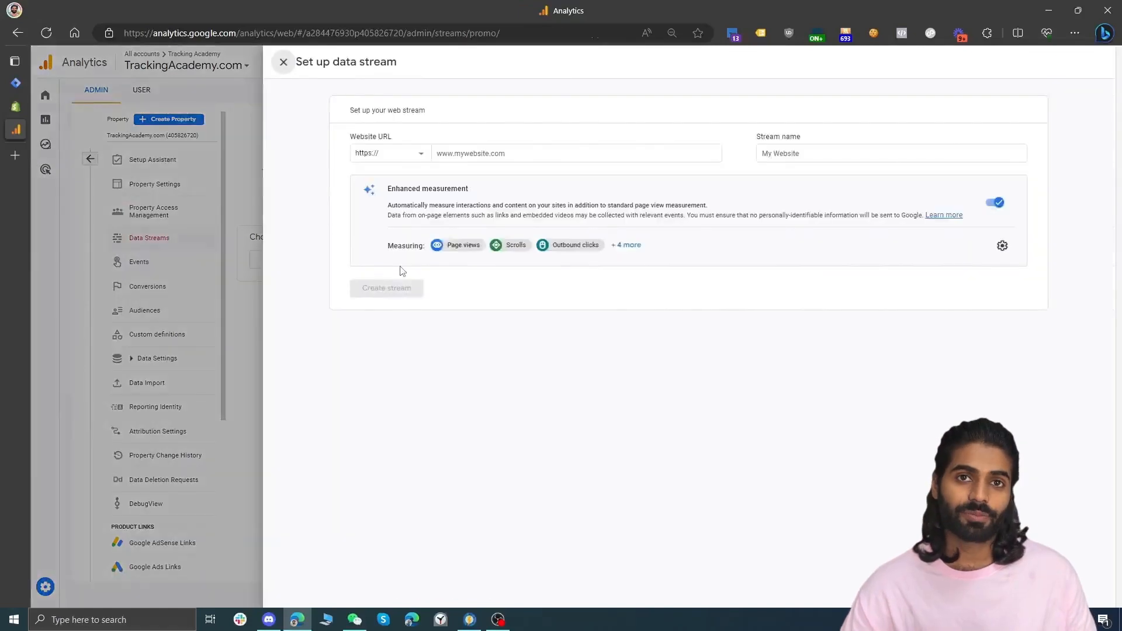
{"action": "left_click", "coordinate": [492, 154]}
{"action": "type", "text": "TrackingAcademy.com"}
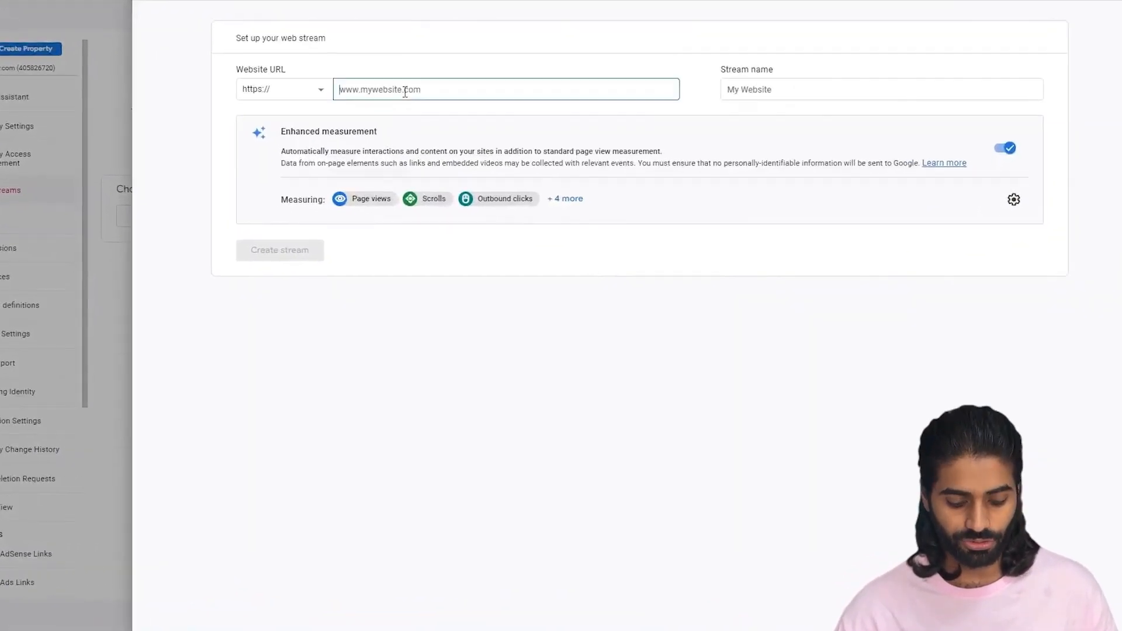
{"action": "left_click", "coordinate": [810, 88]}
{"action": "key", "text": "ctrl+v"}
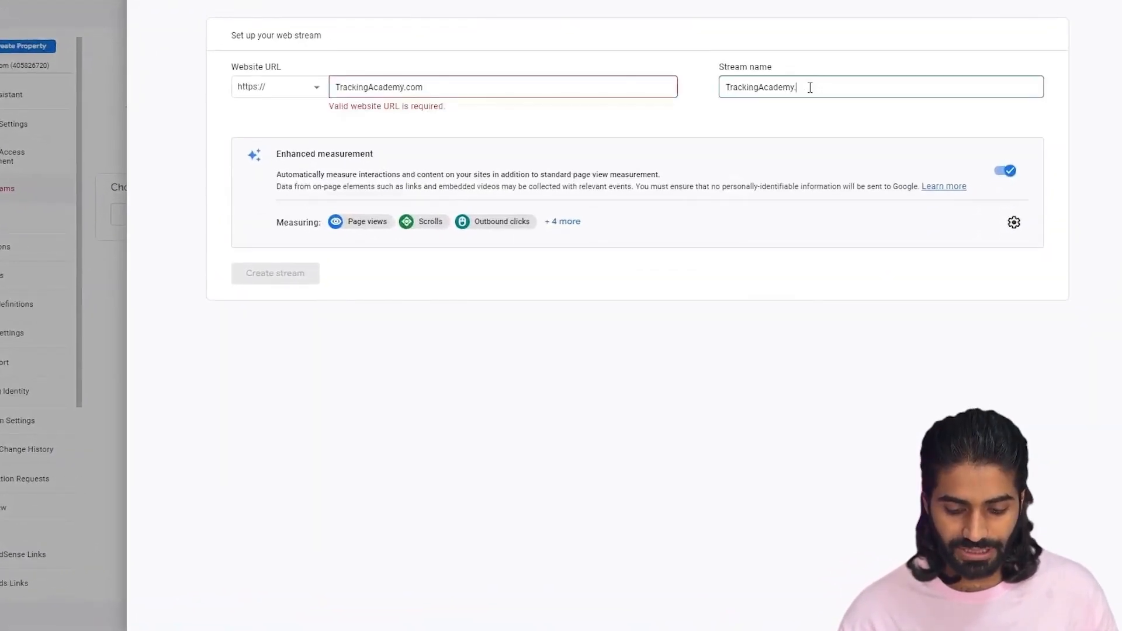
{"action": "left_click", "coordinate": [286, 258]}
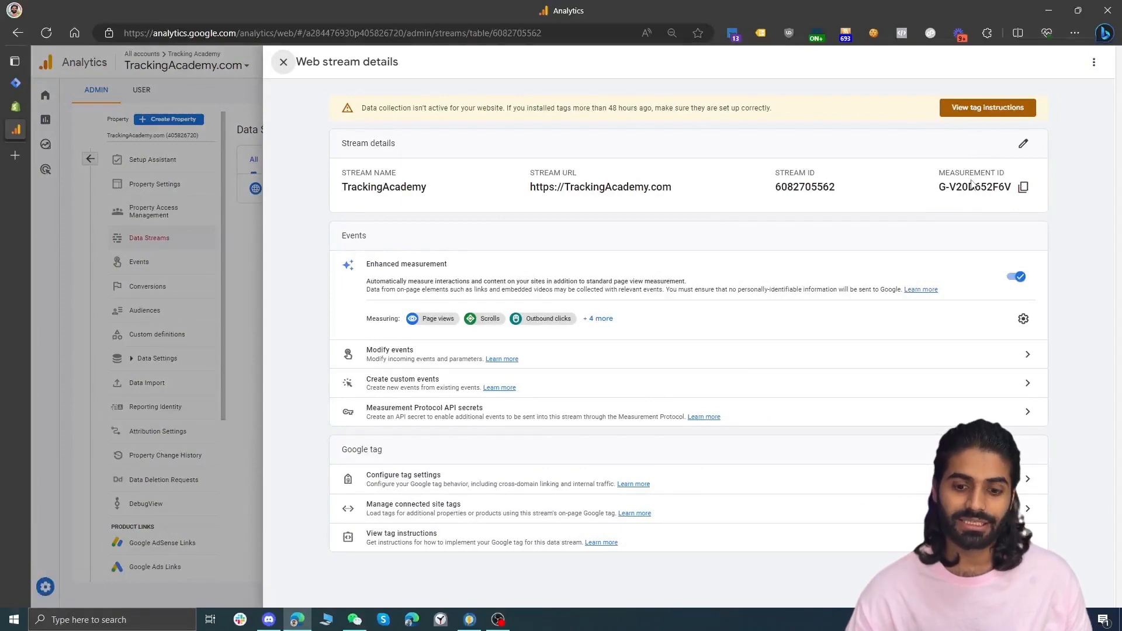
Open the stream's tag installation instructions
{"action": "left_click", "coordinate": [988, 108]}
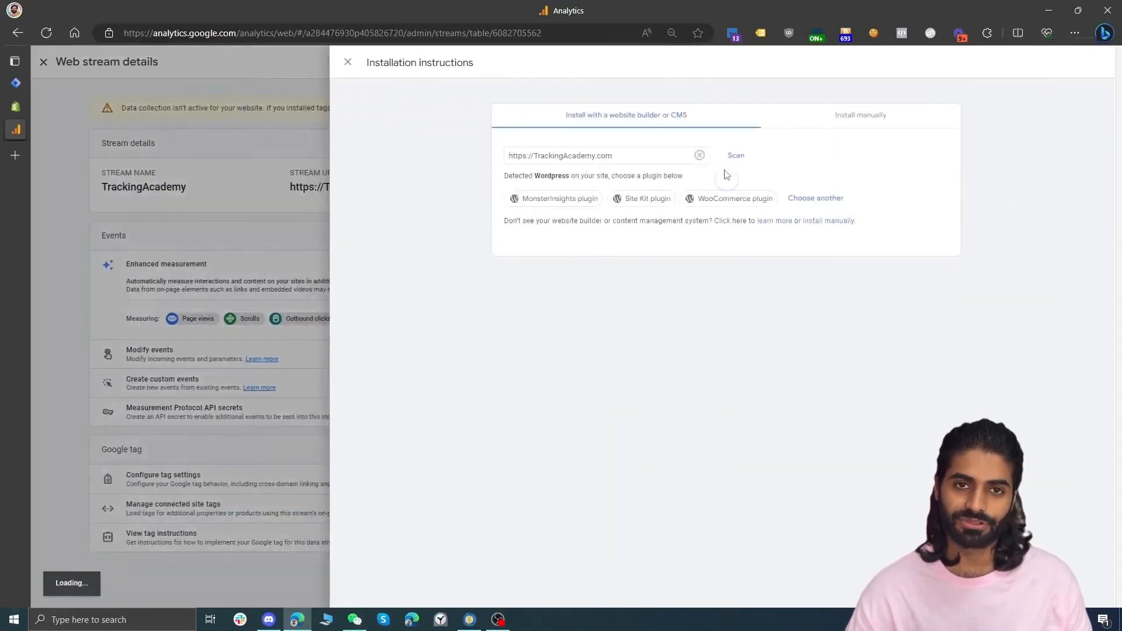
Switch to the Shopify admin and add the Google & YouTube sales channel to the store
{"action": "left_click", "coordinate": [15, 108]}
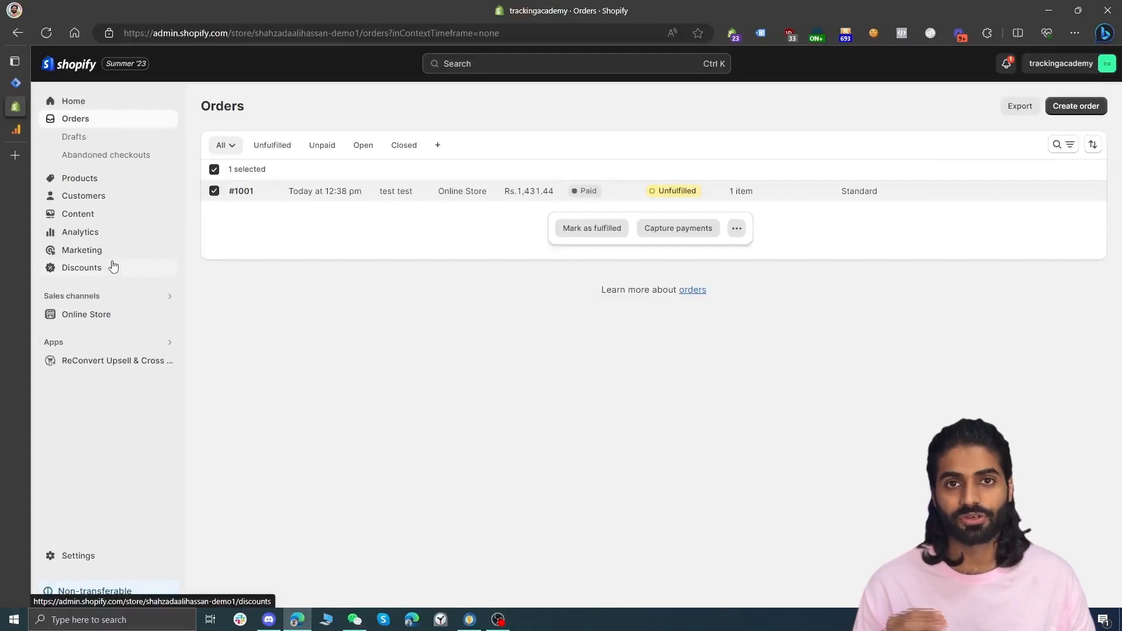
{"action": "left_click", "coordinate": [96, 301]}
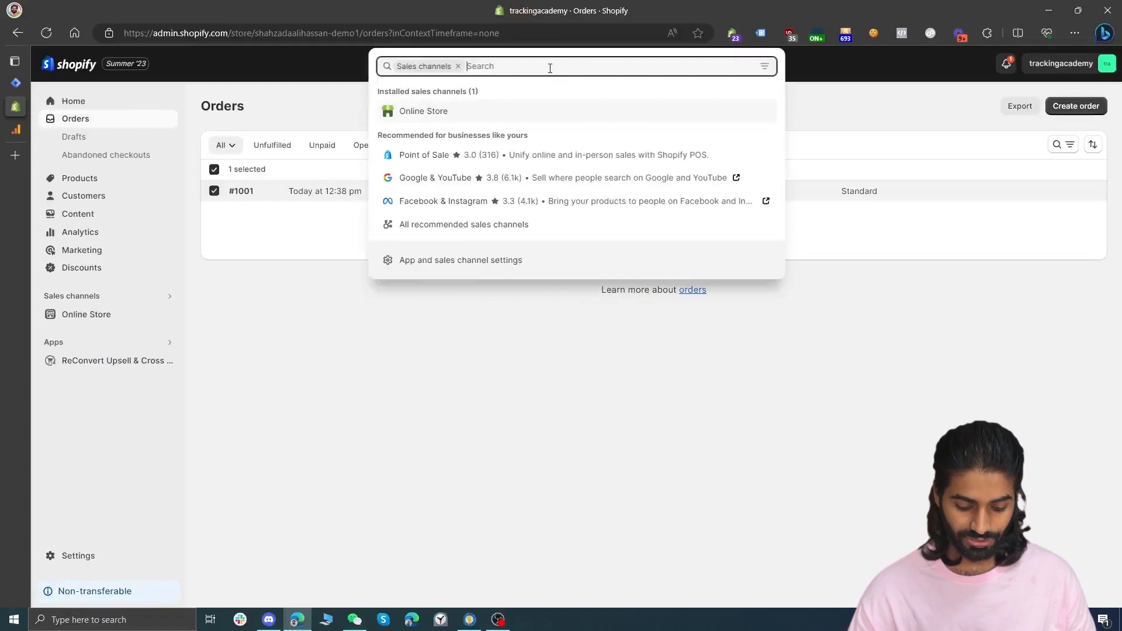
{"action": "type", "text": "google"}
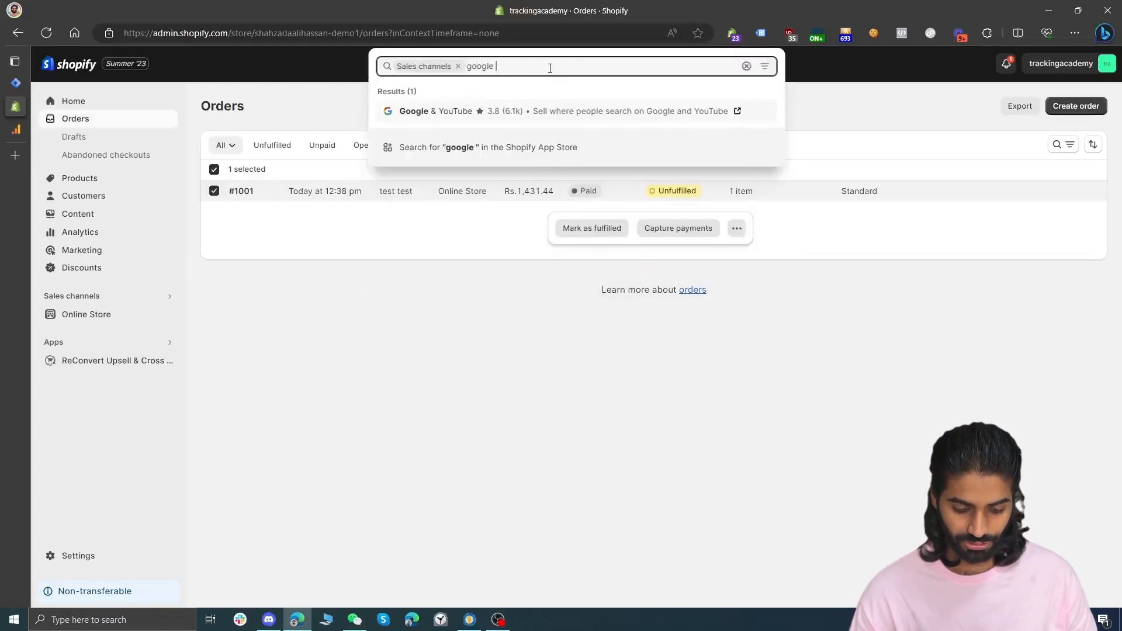
{"action": "left_click", "coordinate": [548, 111]}
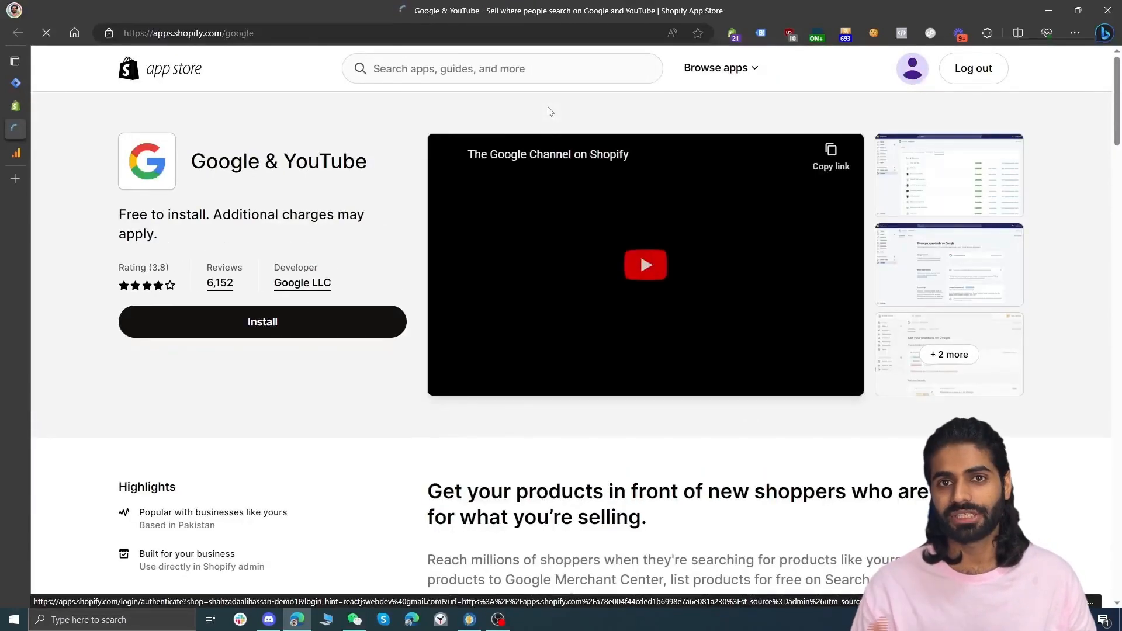
{"action": "left_click", "coordinate": [261, 332]}
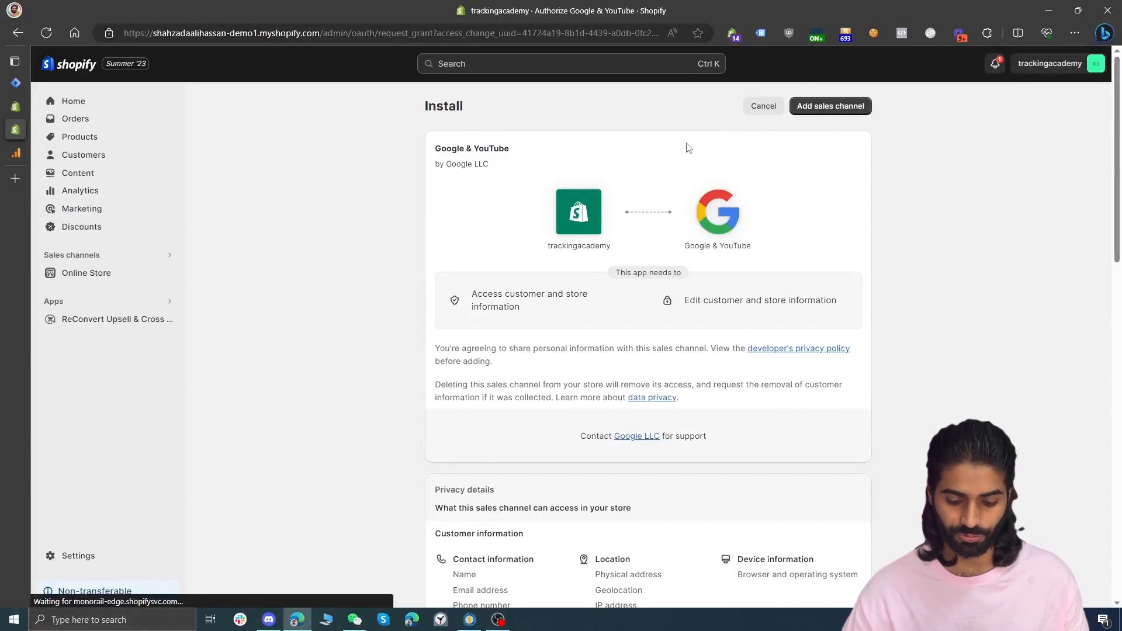
{"action": "left_click", "coordinate": [857, 110]}
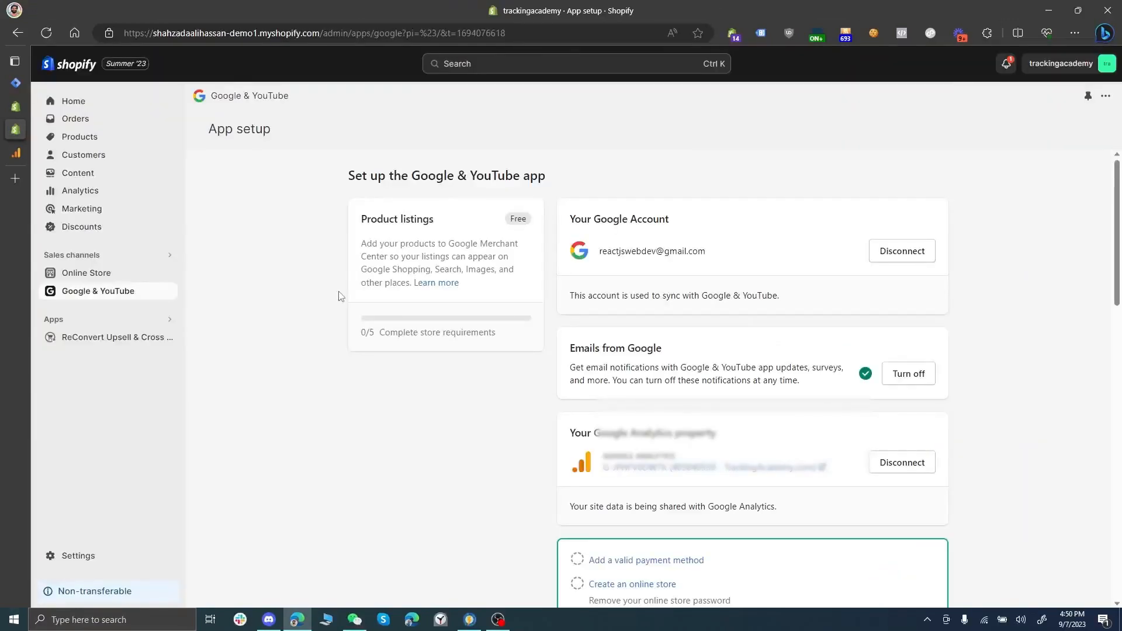
Disconnect the current Google Analytics property in the Google & YouTube app and connect the new TrackingAcademy.com property
{"action": "scroll", "coordinate": [340, 296], "scroll_direction": "down", "scroll_amount": 1}
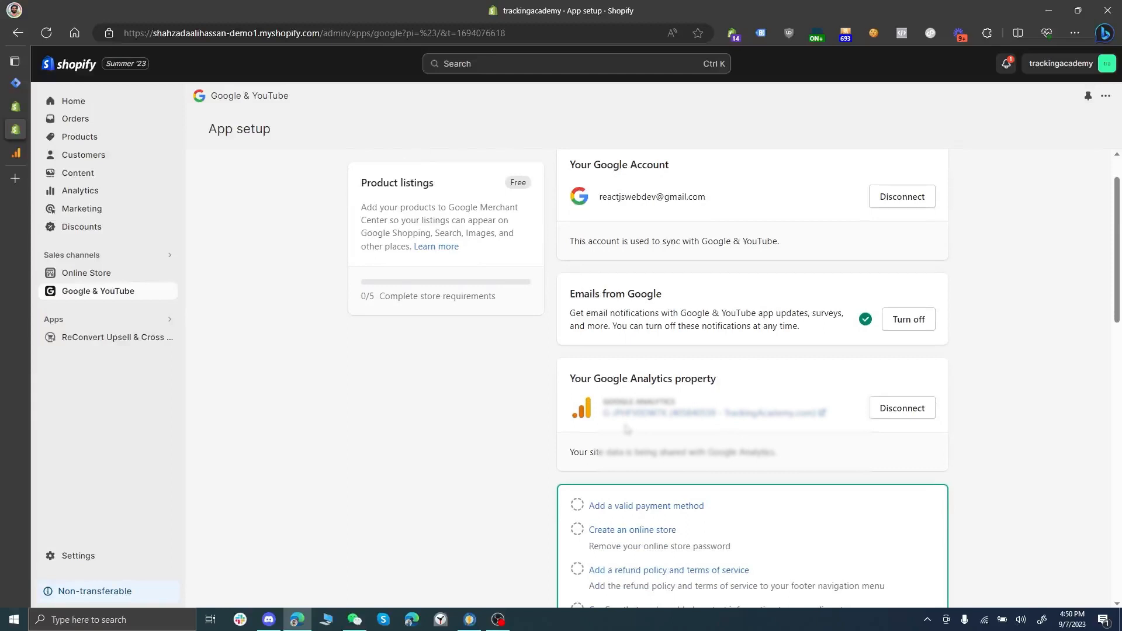
{"action": "left_click", "coordinate": [908, 410]}
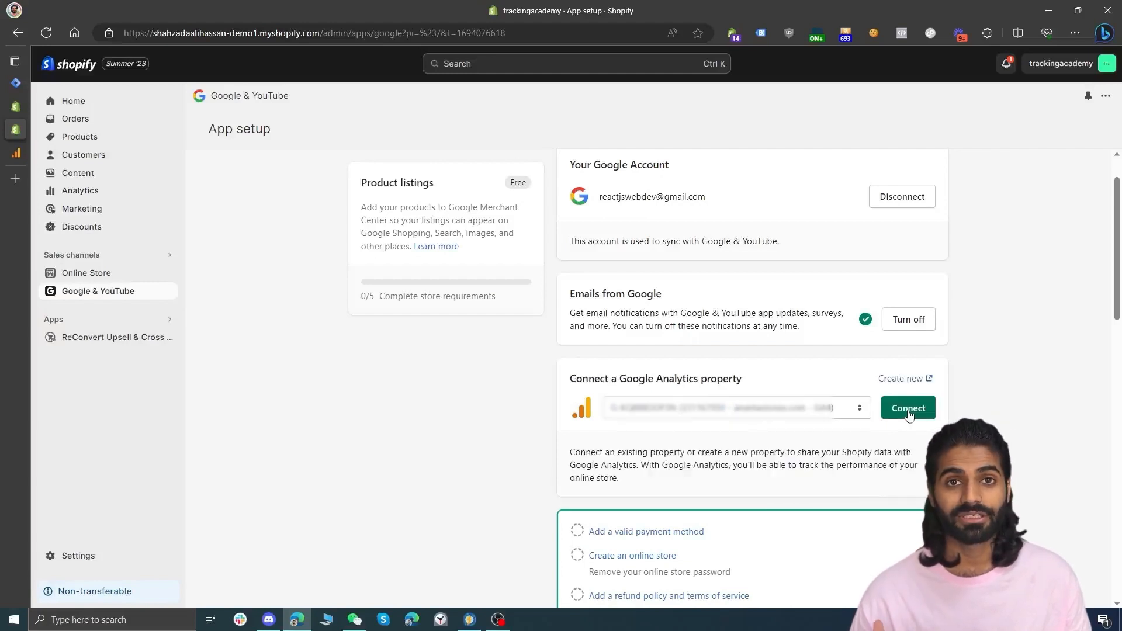
{"action": "left_click", "coordinate": [854, 409]}
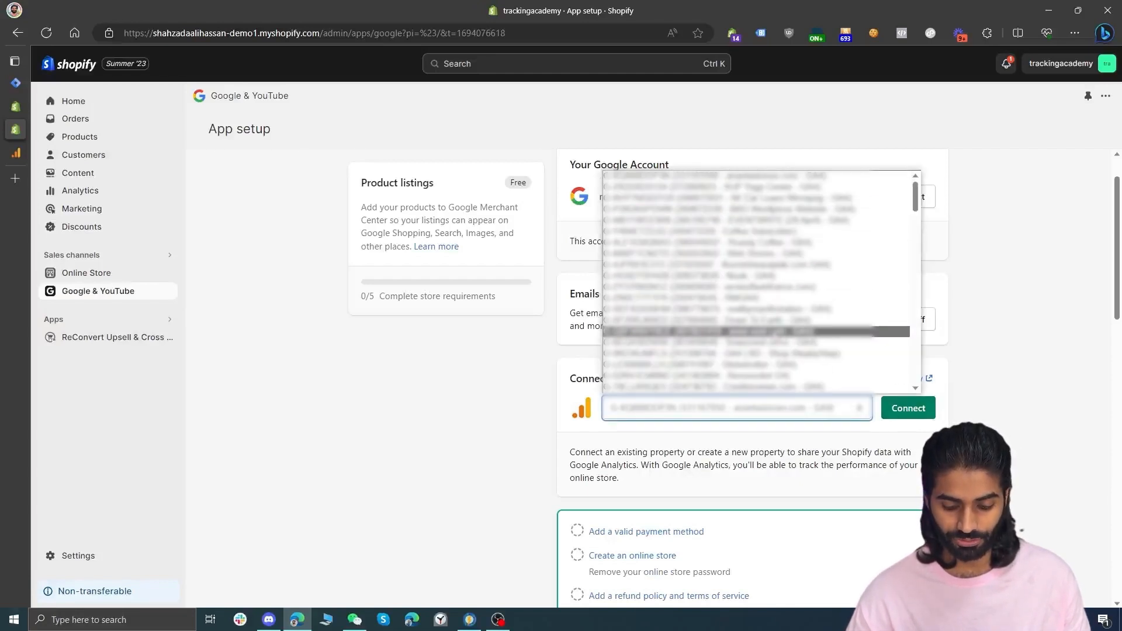
{"action": "key", "text": "Return"}
{"action": "left_click", "coordinate": [911, 418]}
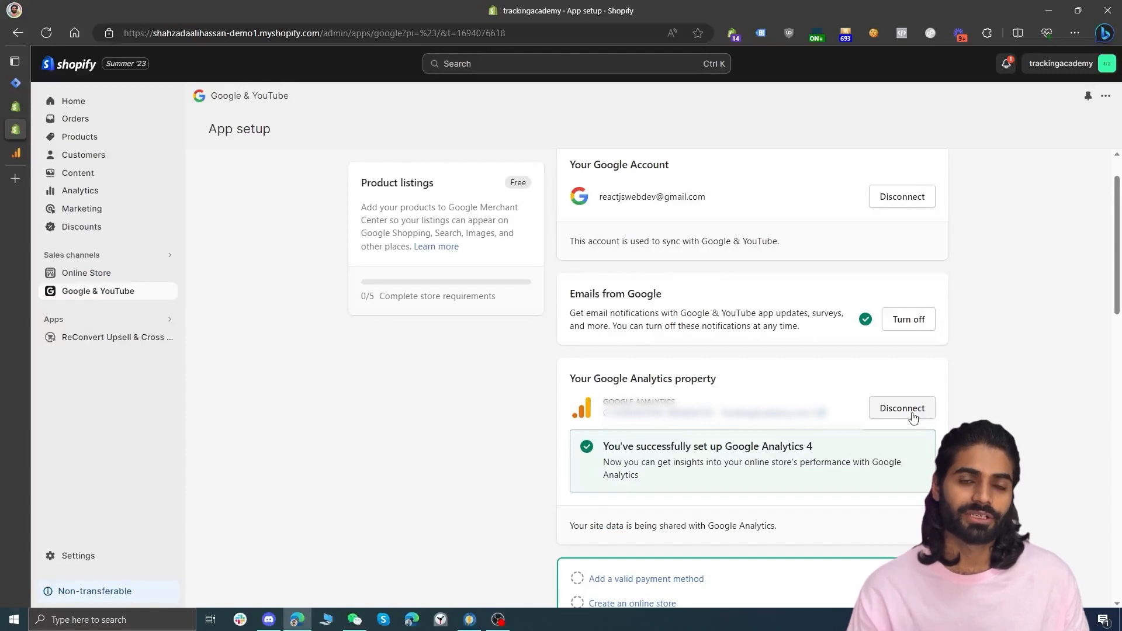
Open the online store, inspect its tags with Tag Assistant, and browse the catalog to a product page
{"action": "left_click", "coordinate": [168, 272]}
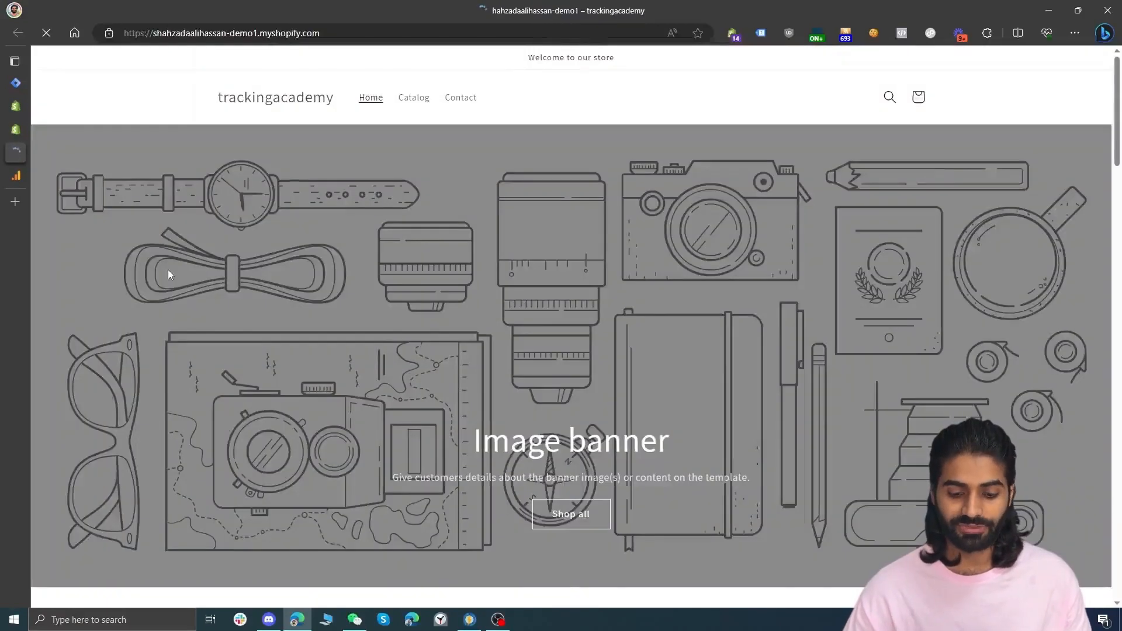
{"action": "left_click", "coordinate": [761, 35]}
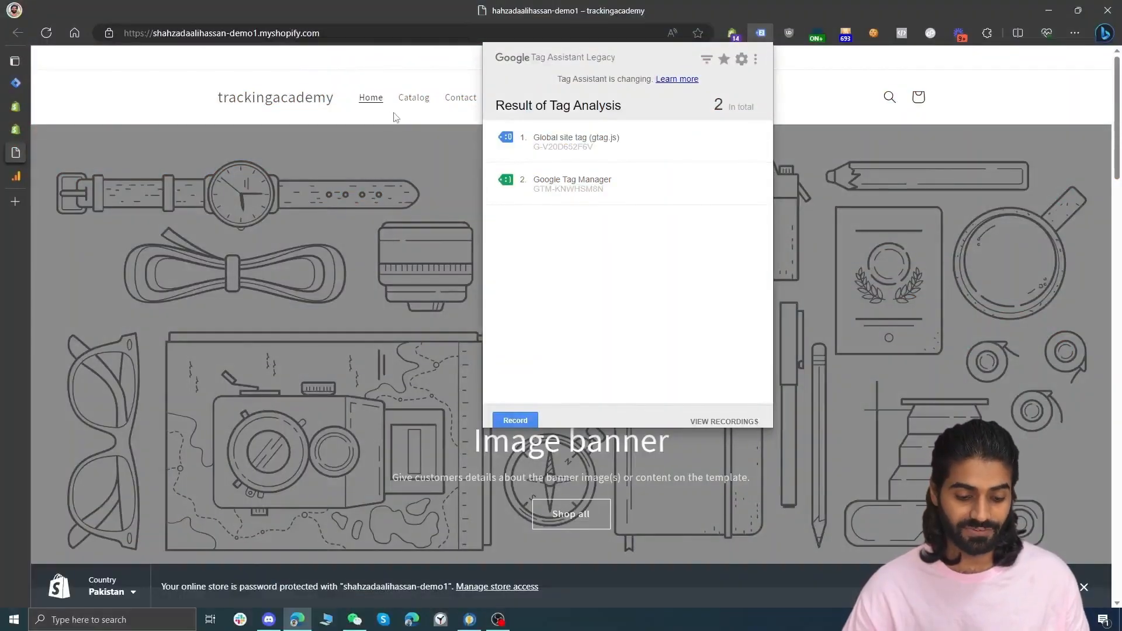
{"action": "left_click", "coordinate": [423, 104]}
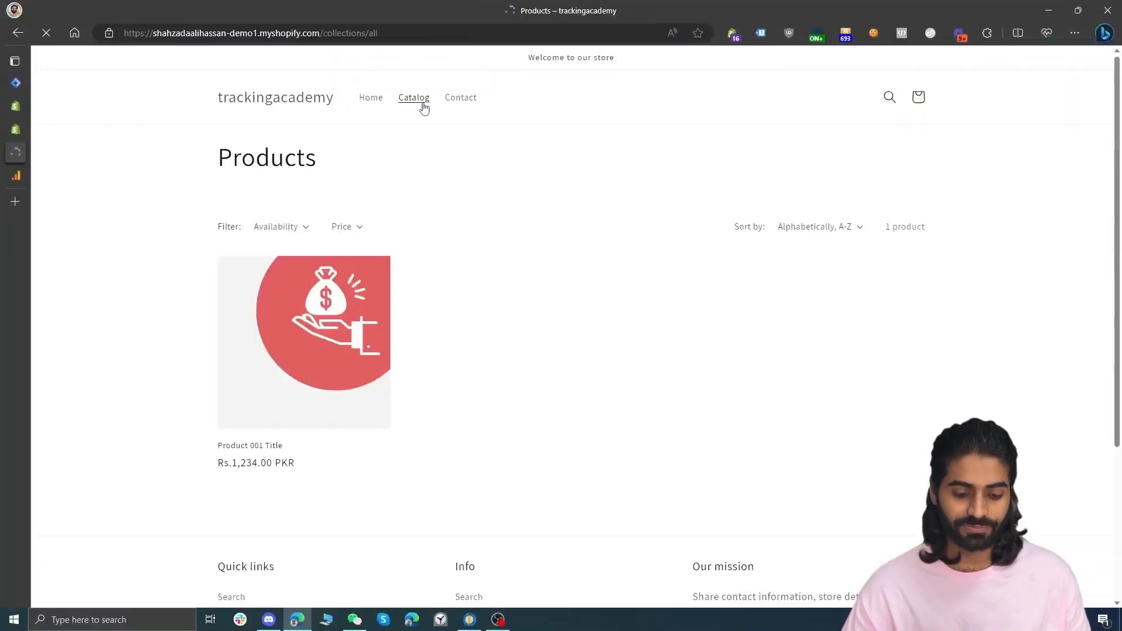
{"action": "left_click", "coordinate": [307, 322]}
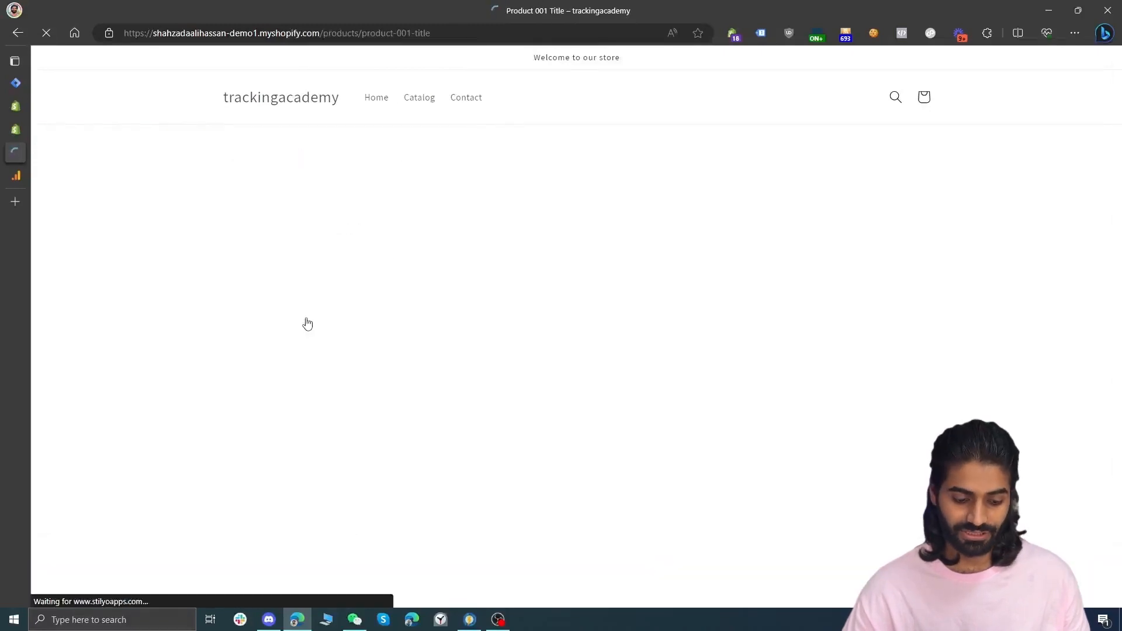
Switch to Analytics and open the property's Realtime overview report
{"action": "left_click", "coordinate": [9, 178]}
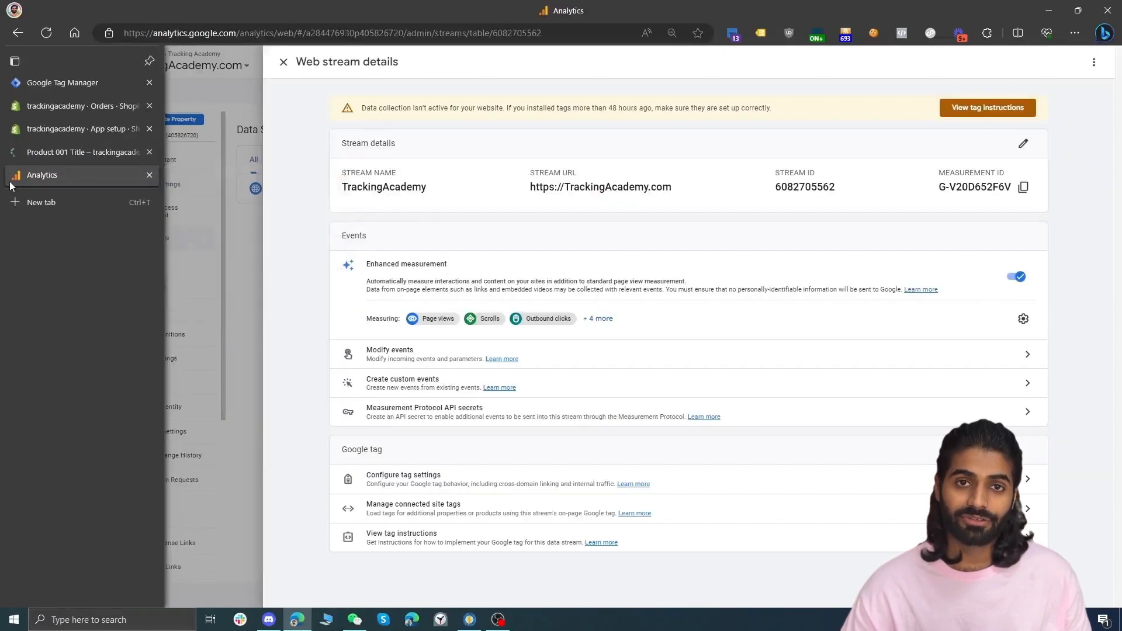
{"action": "left_click", "coordinate": [198, 170]}
{"action": "left_click", "coordinate": [53, 100]}
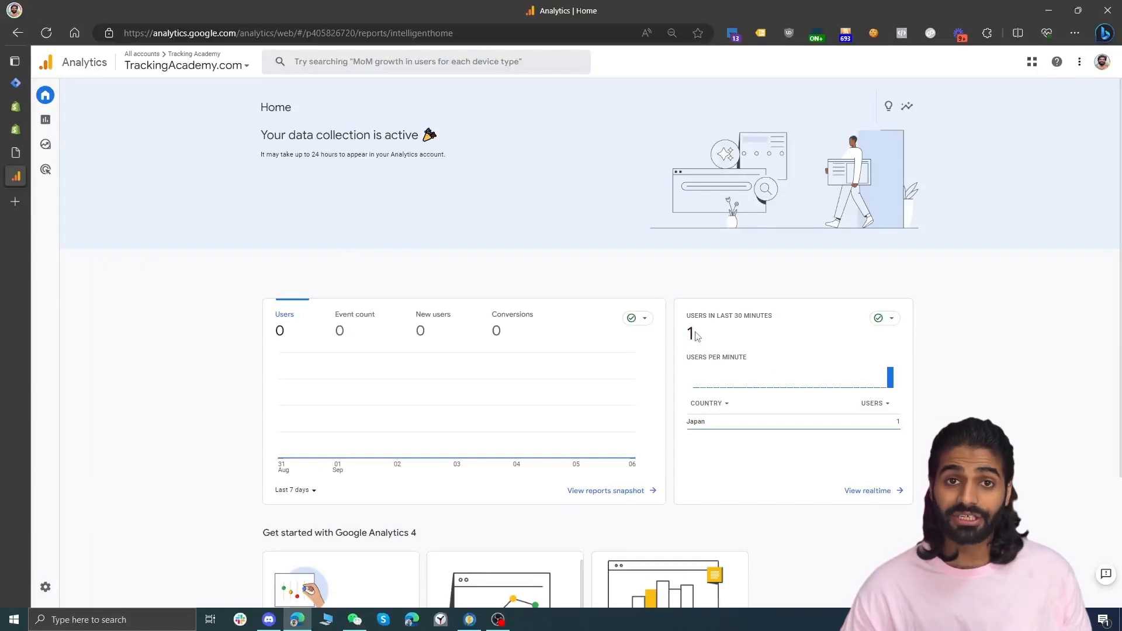
{"action": "left_click", "coordinate": [867, 492]}
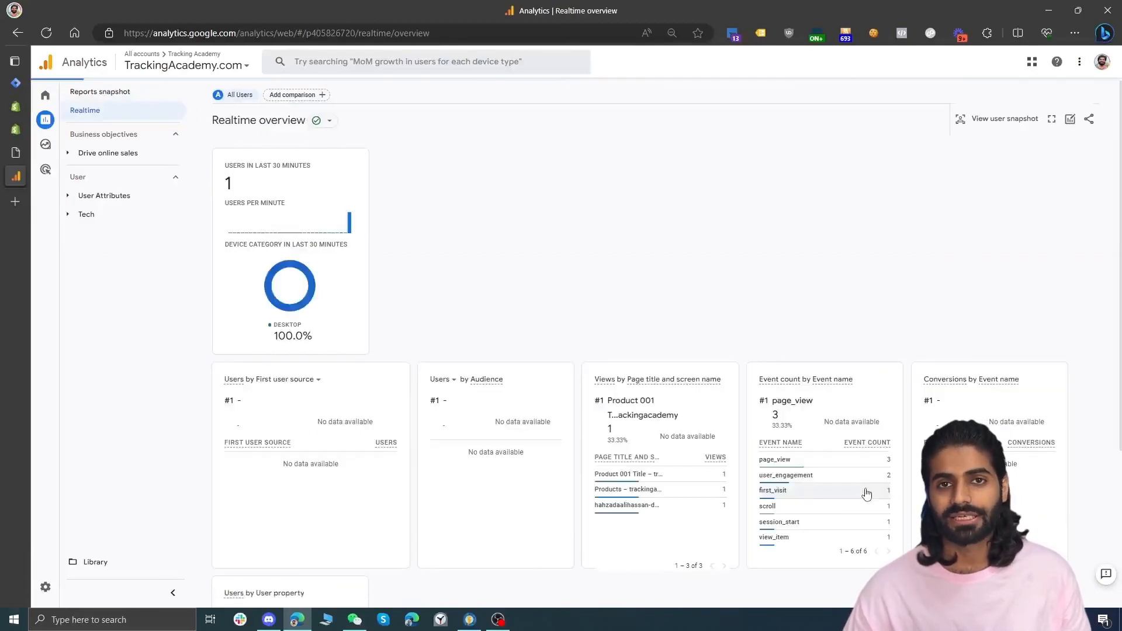
{"action": "scroll", "coordinate": [835, 503], "scroll_direction": "down", "scroll_amount": 1}
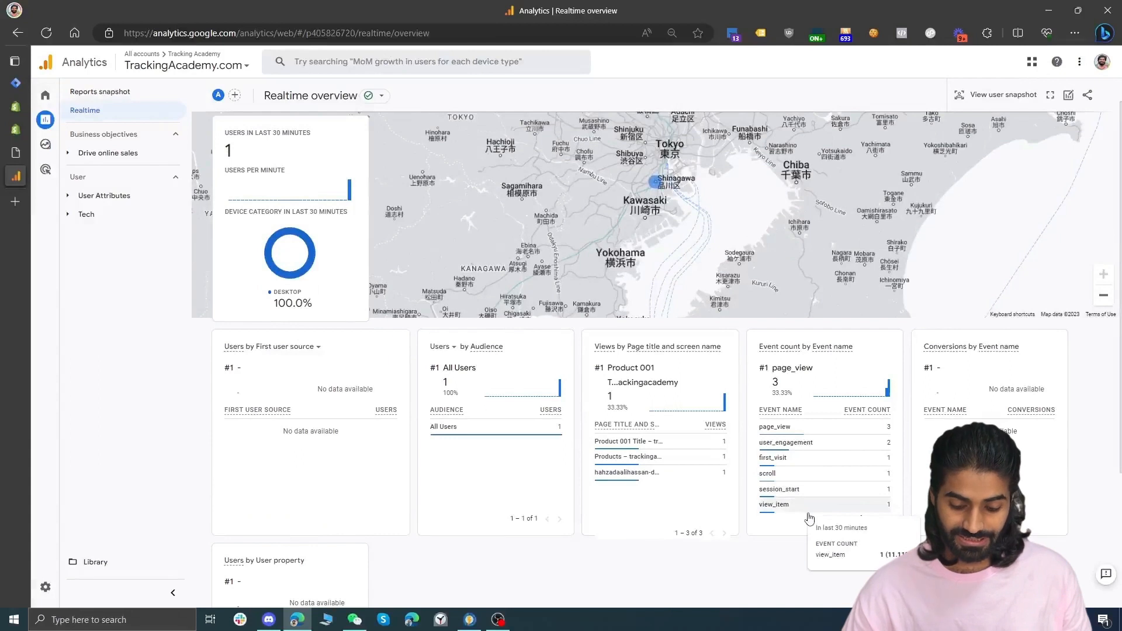
Add Product 001 to the cart in the store, view the cart and proceed to checkout
{"action": "mouse_move", "coordinate": [11, 153]}
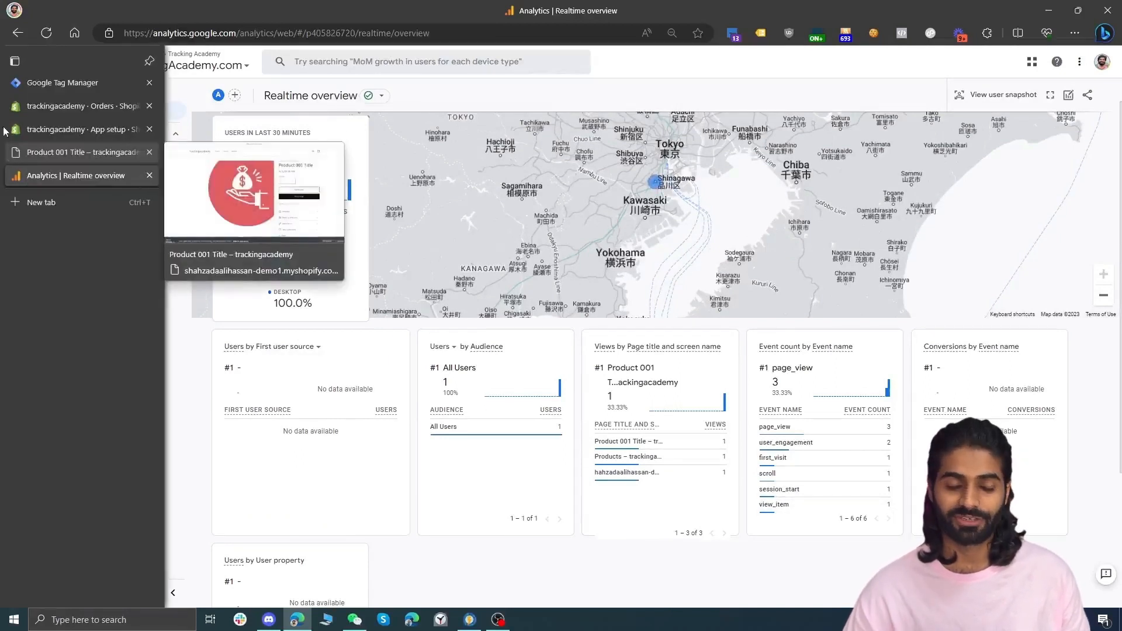
{"action": "left_click", "coordinate": [10, 155]}
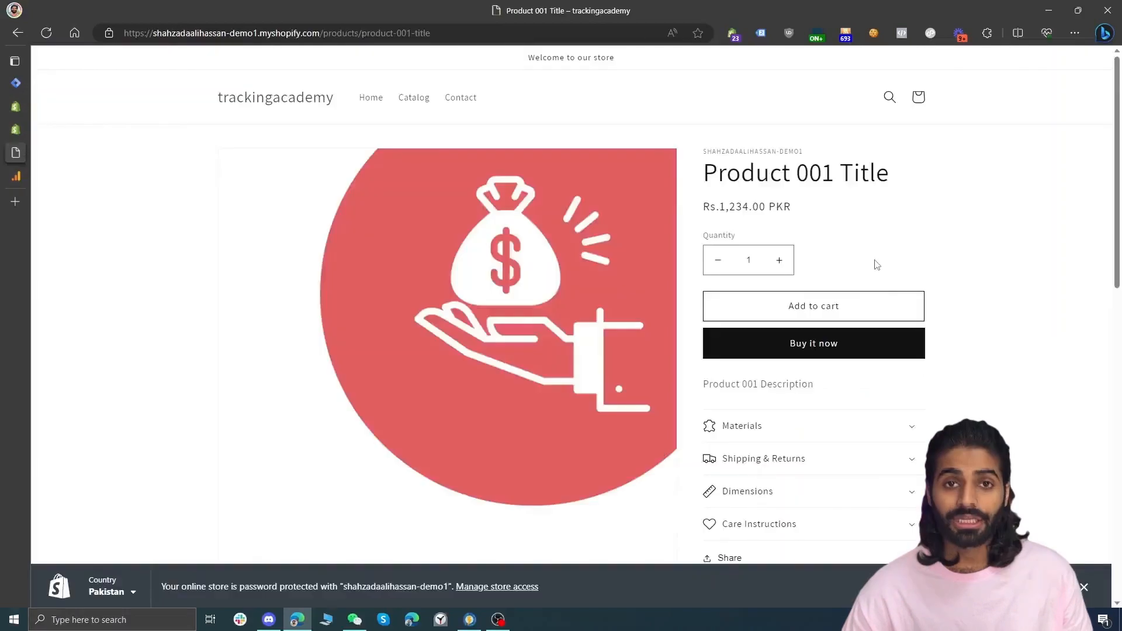
{"action": "left_click", "coordinate": [857, 308]}
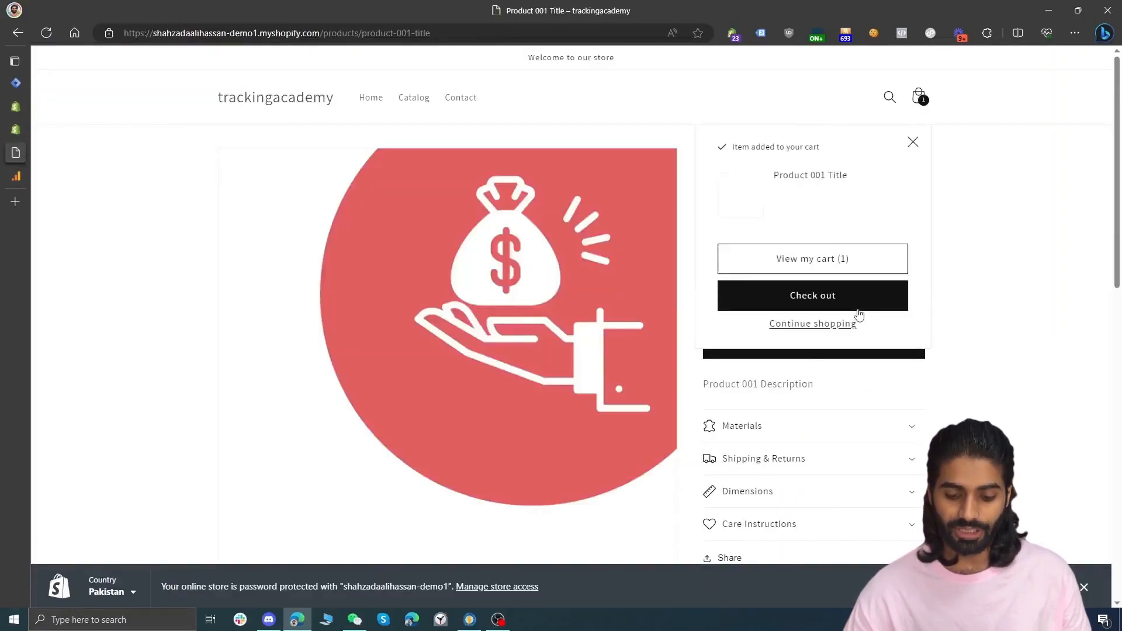
{"action": "left_click", "coordinate": [853, 261]}
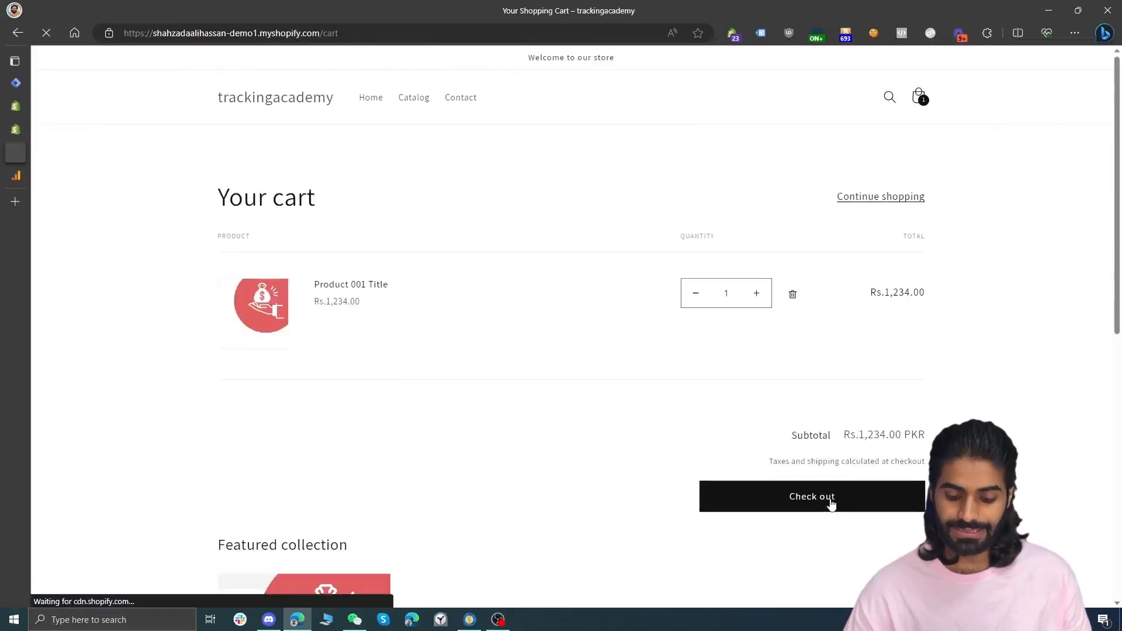
{"action": "left_click", "coordinate": [831, 504]}
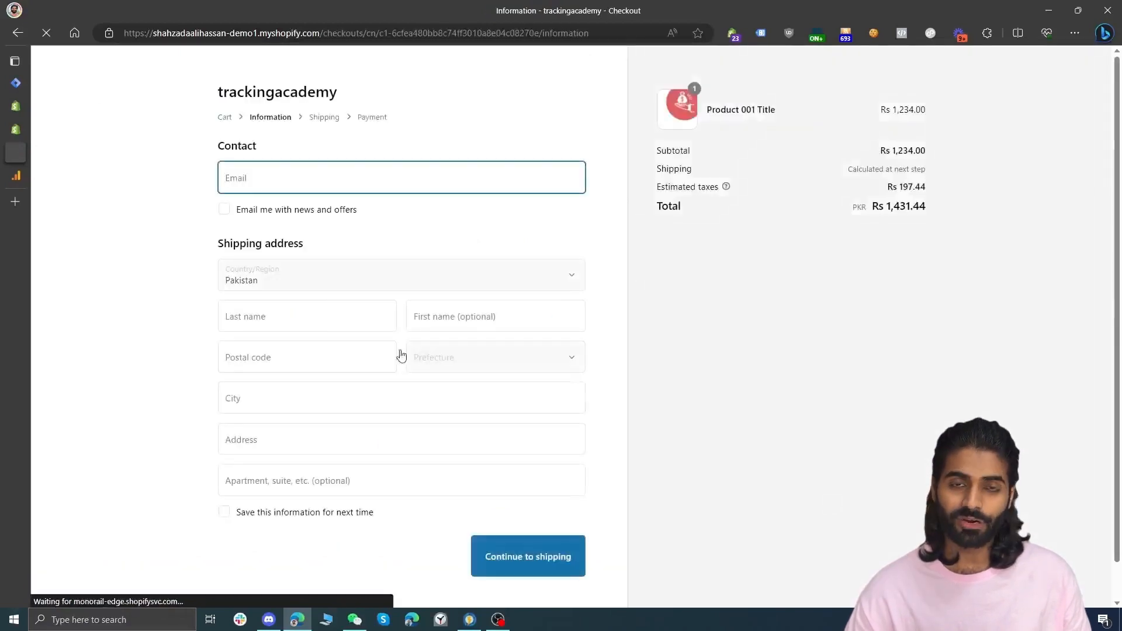
Check the Realtime event counts in Analytics, paging through the event list
{"action": "left_click", "coordinate": [12, 178]}
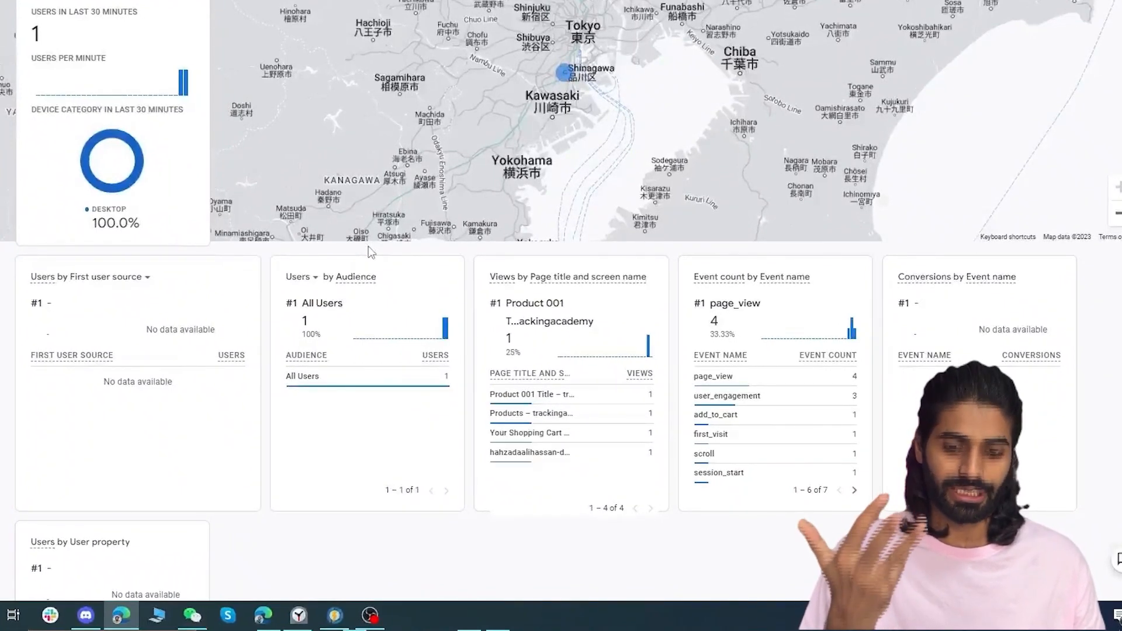
{"action": "mouse_move", "coordinate": [754, 426]}
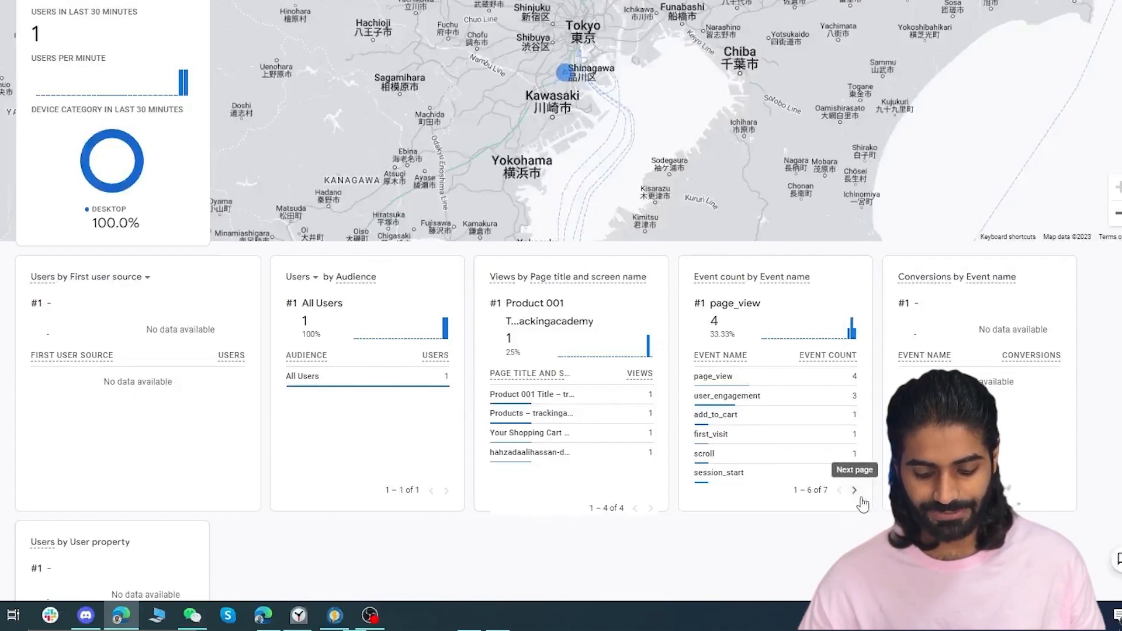
{"action": "left_click", "coordinate": [855, 490]}
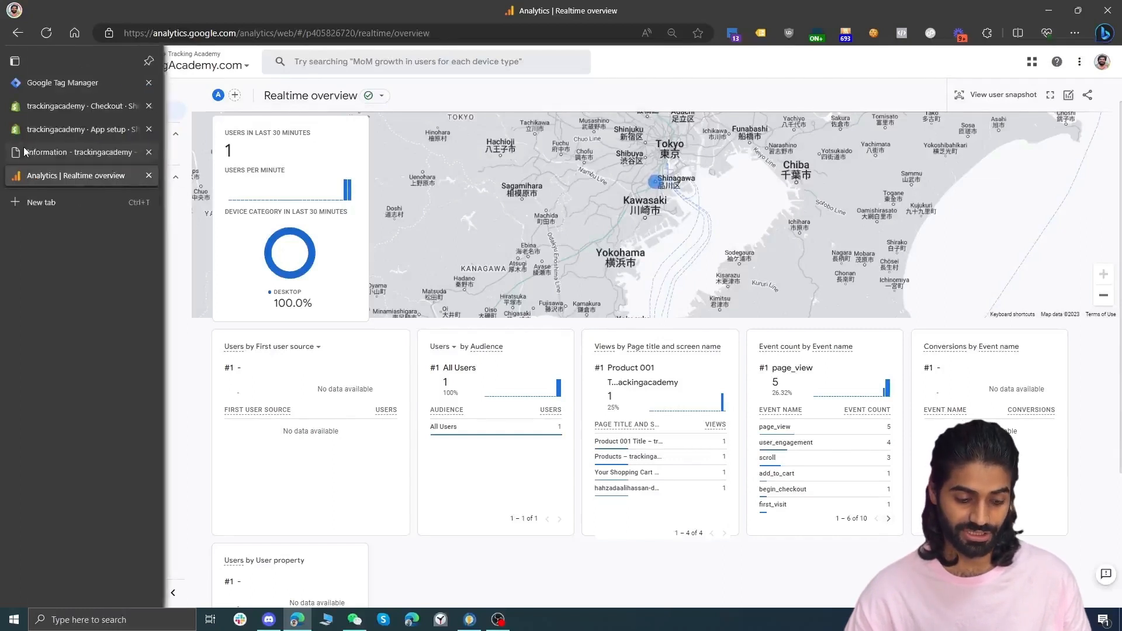
Return to the checkout and continue from shipping to the payment step
{"action": "left_click", "coordinate": [76, 152]}
{"action": "key", "text": "Tab"}
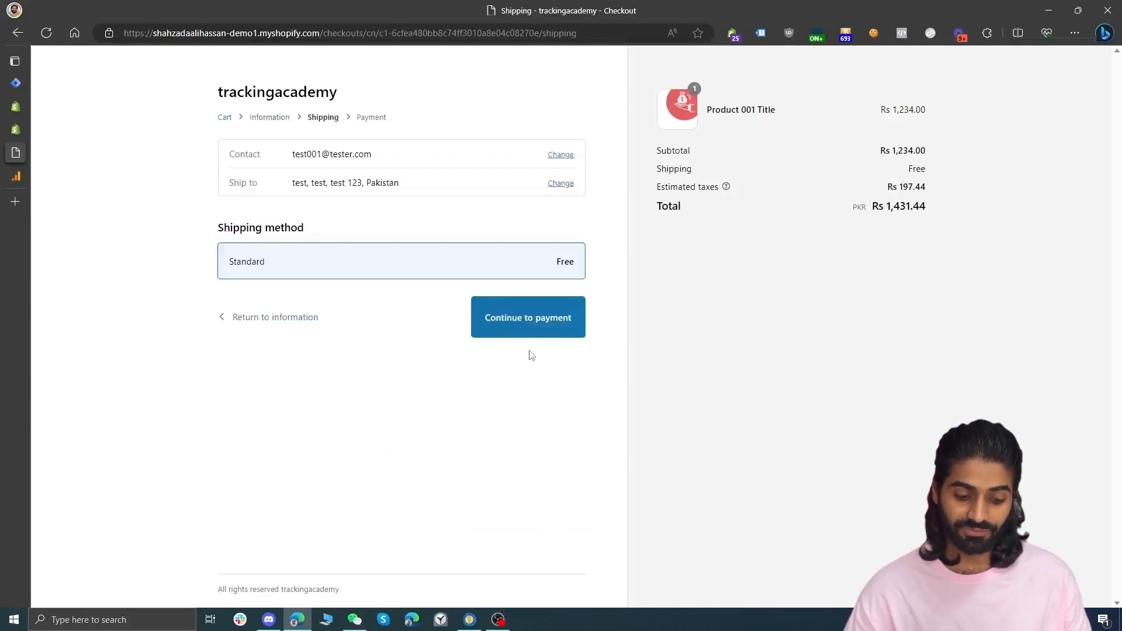
{"action": "left_click", "coordinate": [545, 332]}
Pay with the test gateway: enter the card number, name Bogus Card, expiry 12/33 and the security code
{"action": "left_click", "coordinate": [341, 231]}
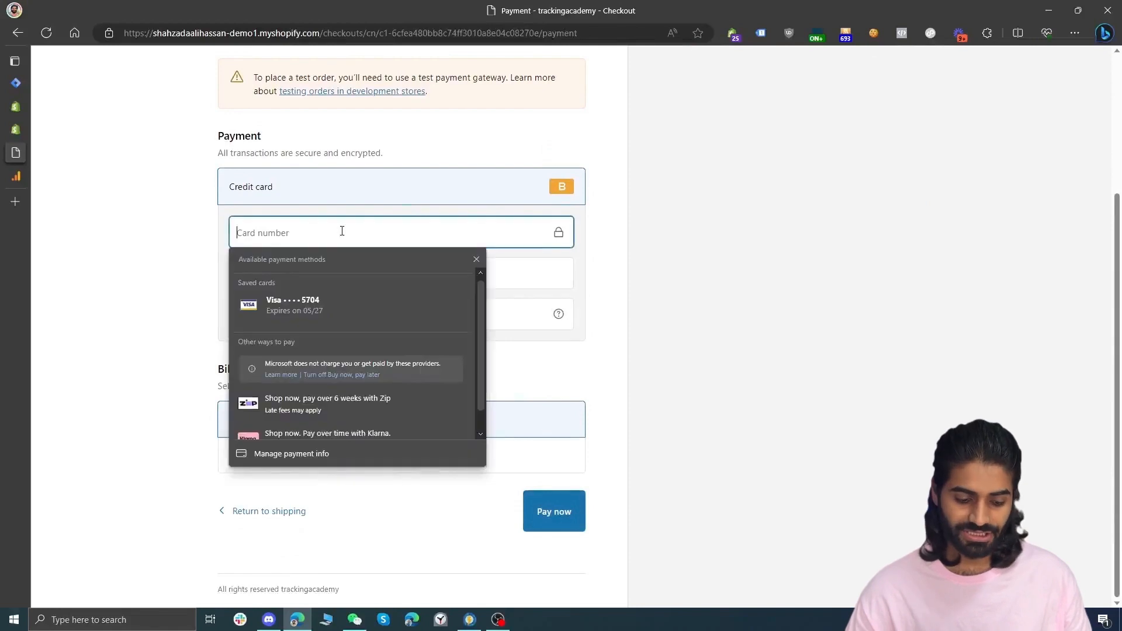
{"action": "type", "text": "1"}
{"action": "key", "text": "Tab"}
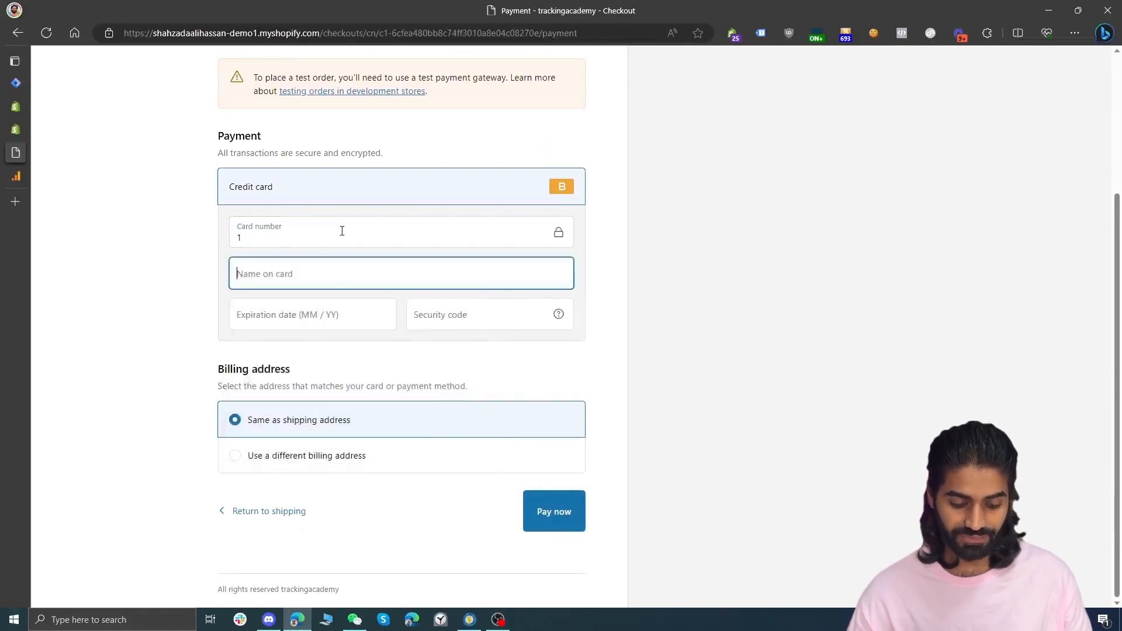
{"action": "type", "text": "Bogus Card"}
{"action": "left_click", "coordinate": [315, 321]}
{"action": "type", "text": "1233"}
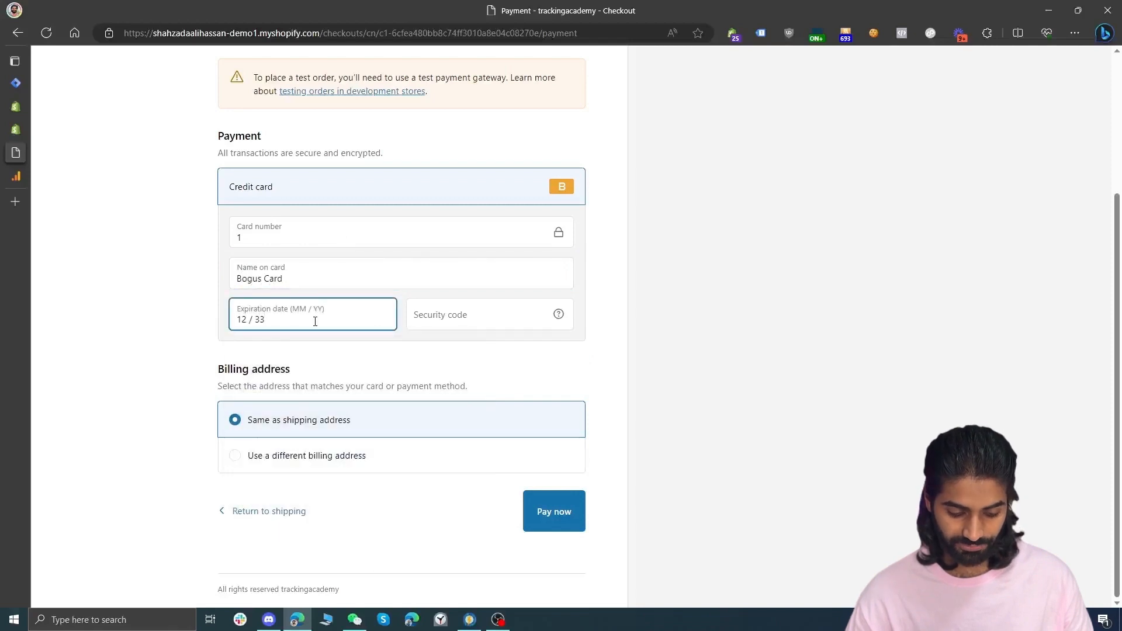
{"action": "left_click", "coordinate": [460, 320]}
{"action": "type", "text": "123"}
{"action": "key", "text": "Return"}
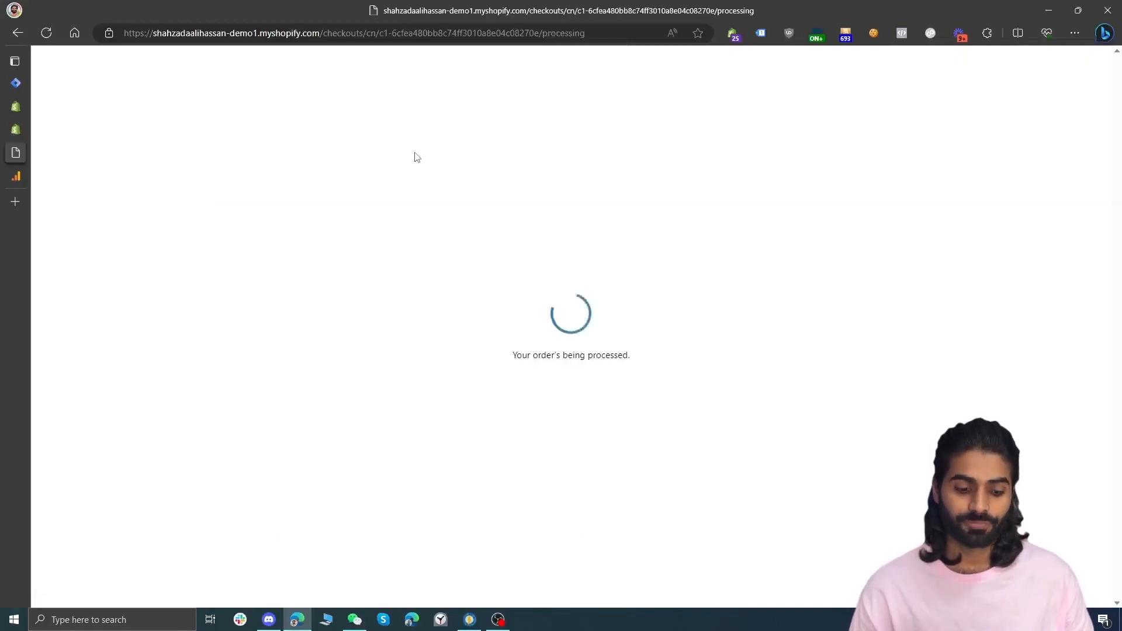
Review the Realtime event counts and conversions in Analytics after the test purchase
{"action": "mouse_move", "coordinate": [18, 179]}
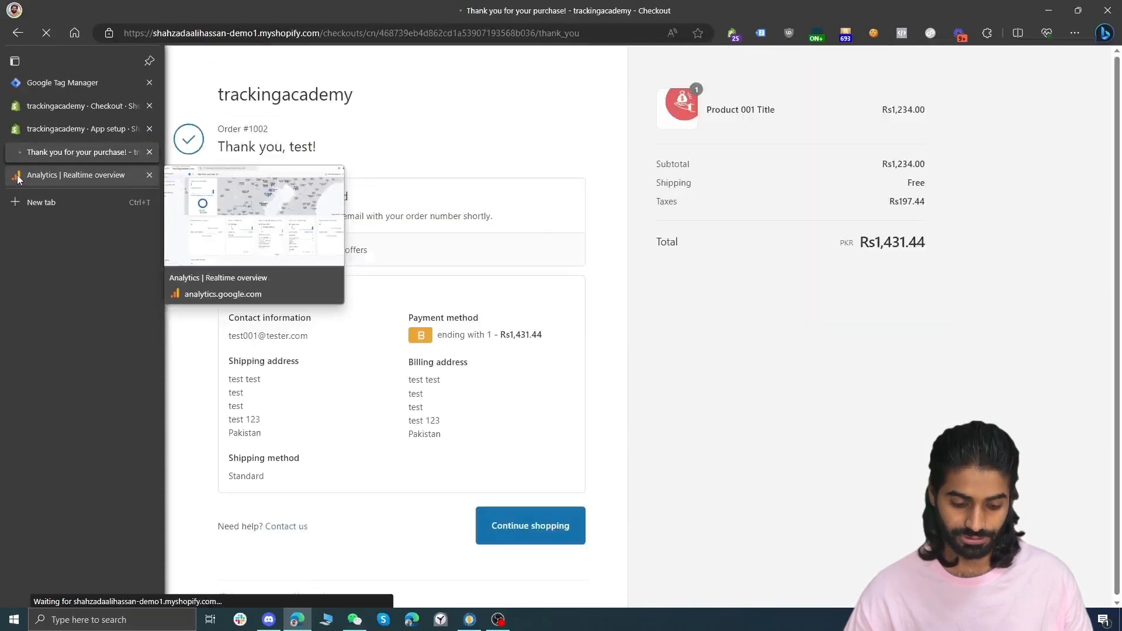
{"action": "left_click", "coordinate": [17, 179]}
{"action": "mouse_move", "coordinate": [823, 498]}
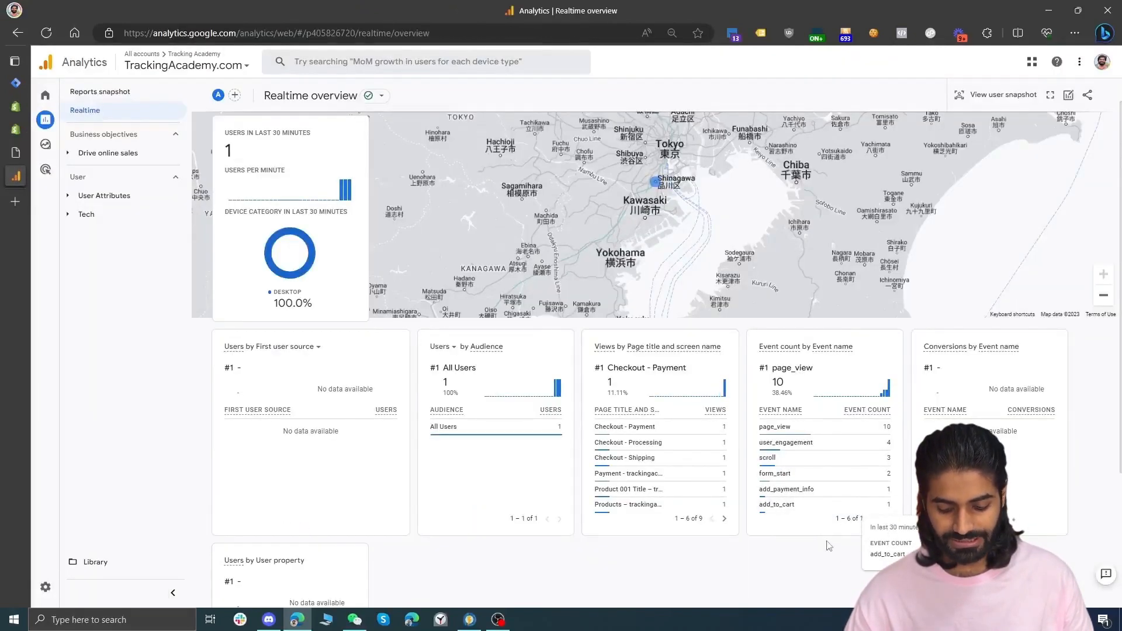
{"action": "left_click", "coordinate": [888, 519]}
{"action": "left_click", "coordinate": [881, 522]}
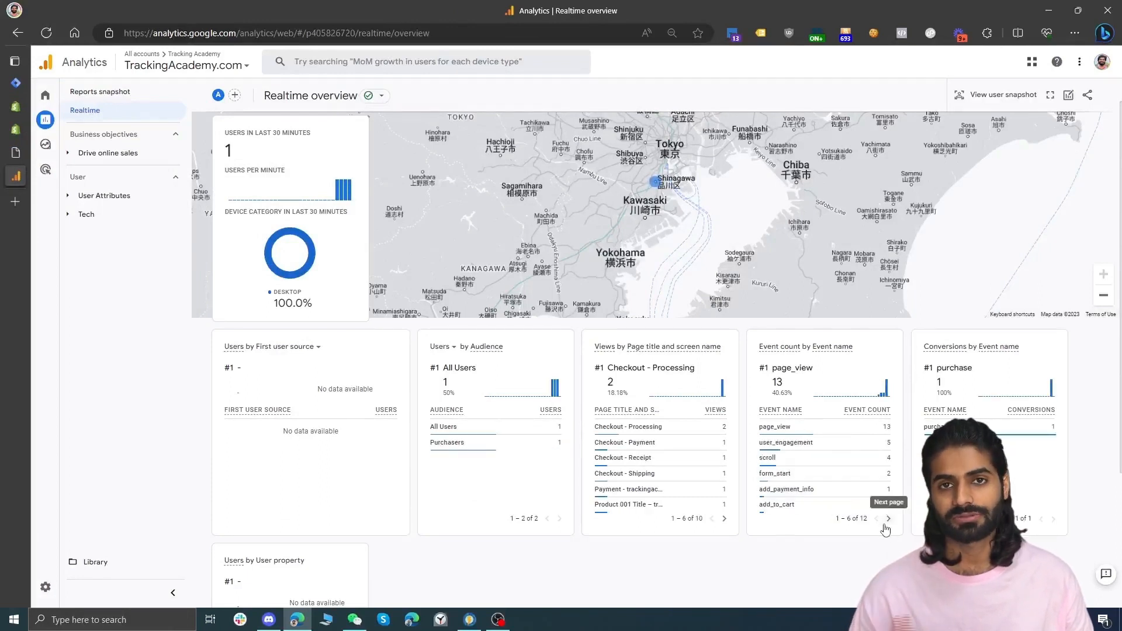
{"action": "left_click", "coordinate": [886, 529]}
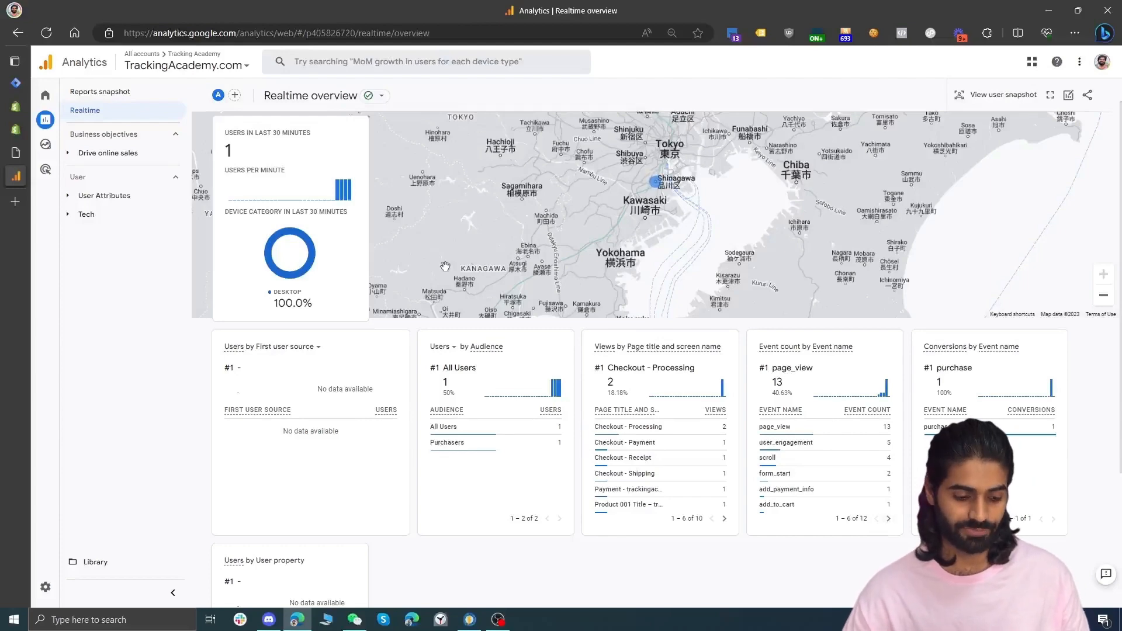
Close the one-time offer popup on the thank-you page and go back to the product through Shop Now
{"action": "left_click", "coordinate": [15, 106]}
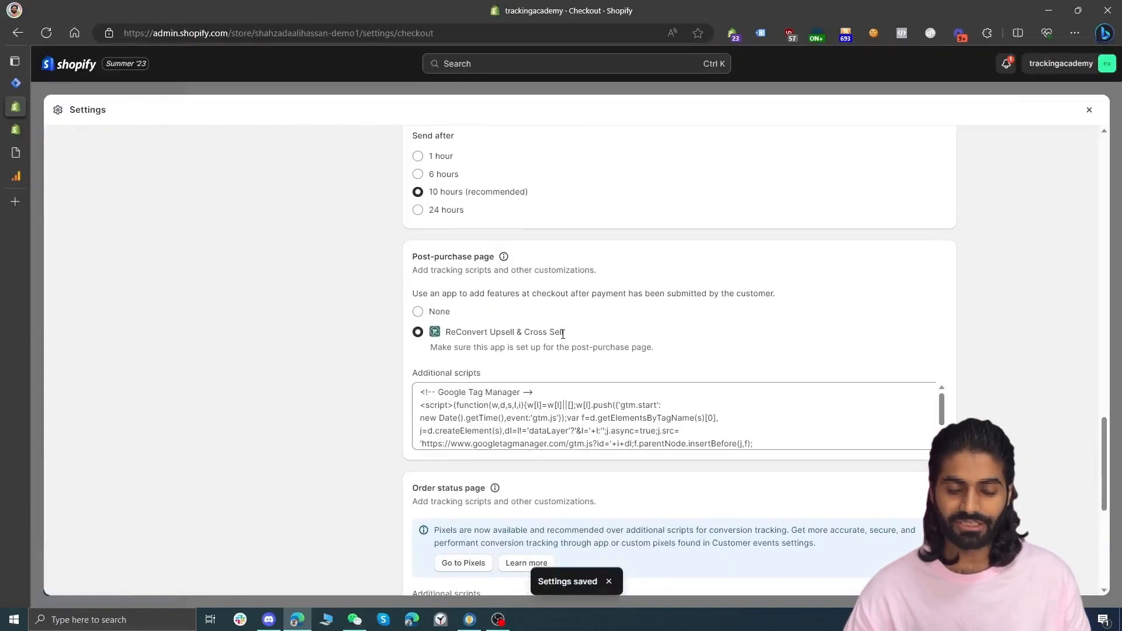
{"action": "left_click", "coordinate": [15, 152]}
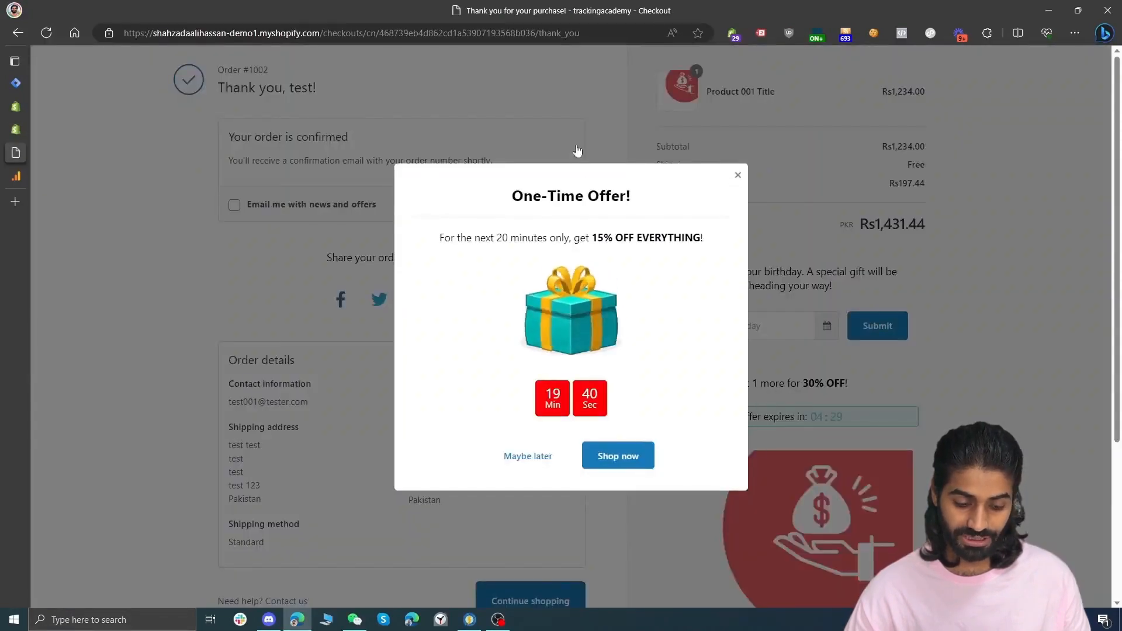
{"action": "left_click", "coordinate": [738, 177]}
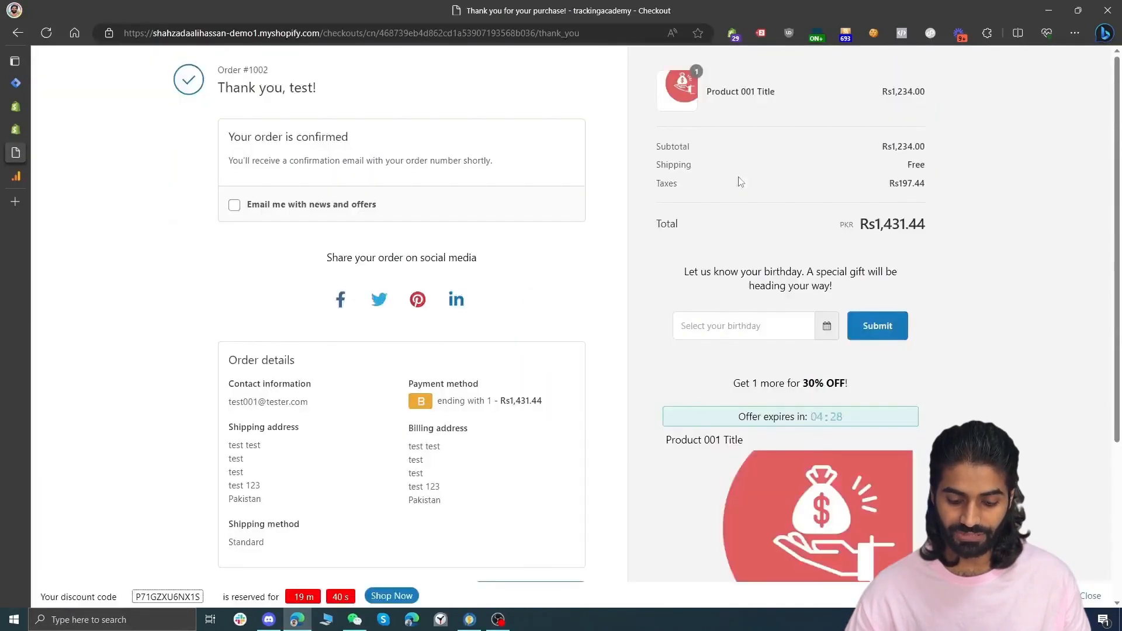
{"action": "left_click", "coordinate": [391, 596]}
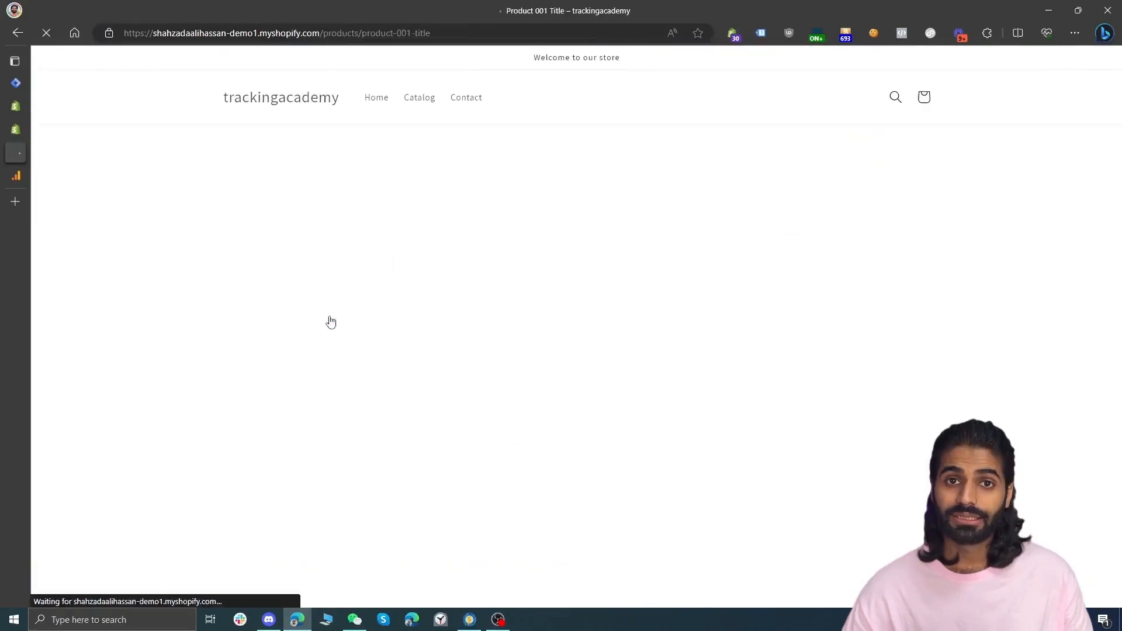
Add Product 001 to the cart again, check out, and fill in a test e-mail and shipping details
{"action": "left_click", "coordinate": [808, 307]}
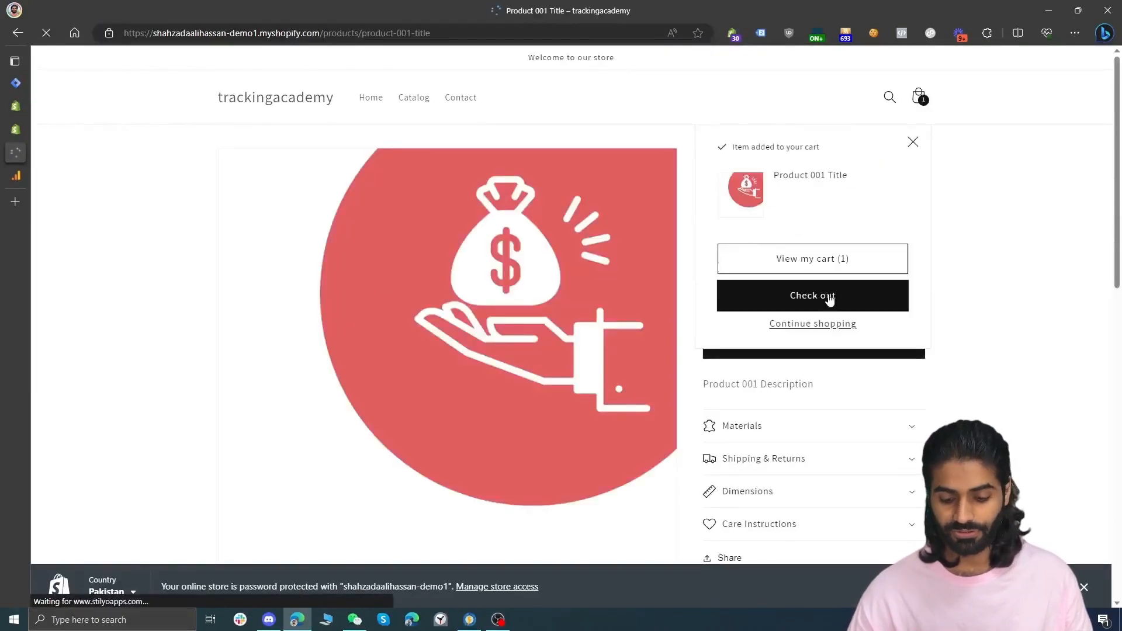
{"action": "left_click", "coordinate": [829, 295]}
{"action": "left_click", "coordinate": [453, 183]}
{"action": "type", "text": "test"}
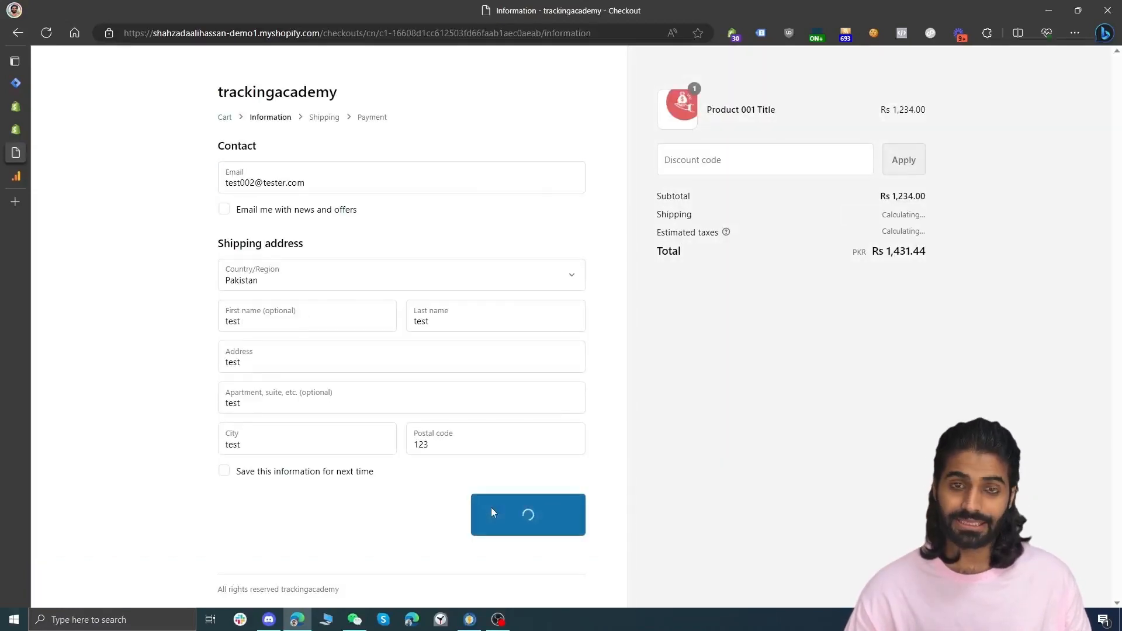
{"action": "left_click", "coordinate": [528, 336]}
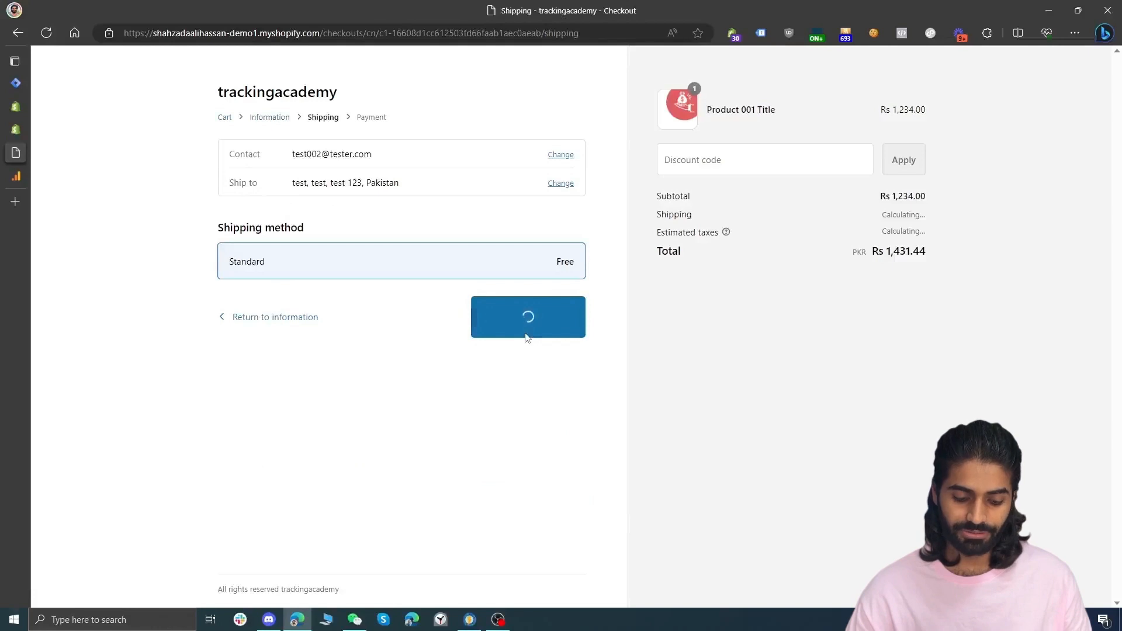
Enter the test card number to place the order and accept the post-purchase upsell offer
{"action": "left_click", "coordinate": [380, 425]}
{"action": "type", "text": "1"}
{"action": "key", "text": "Escape"}
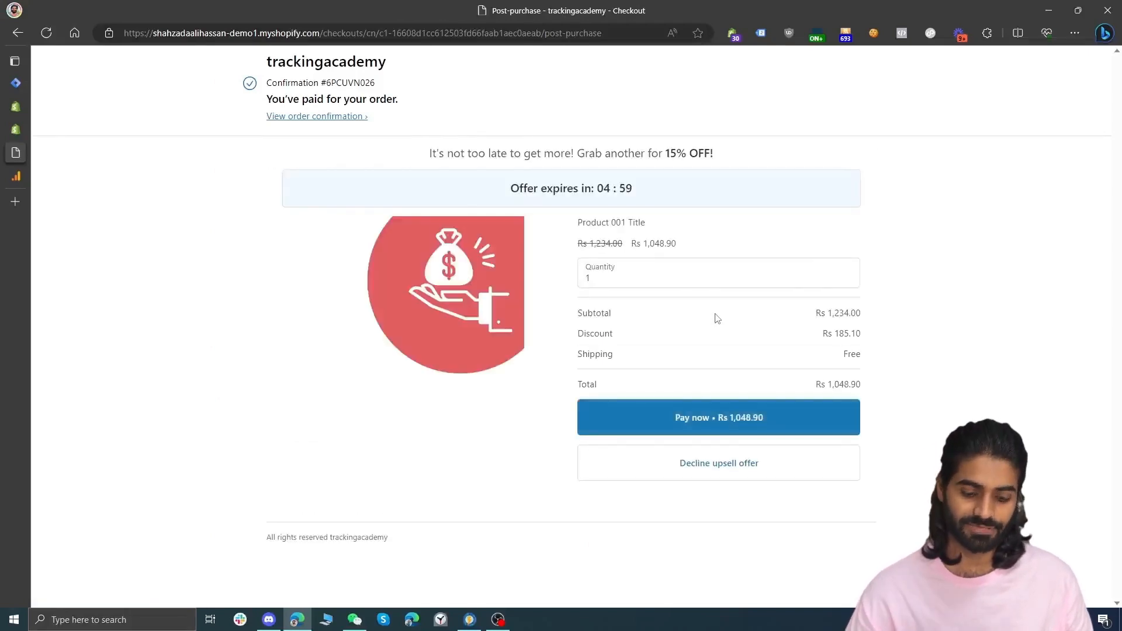
{"action": "left_click", "coordinate": [747, 443]}
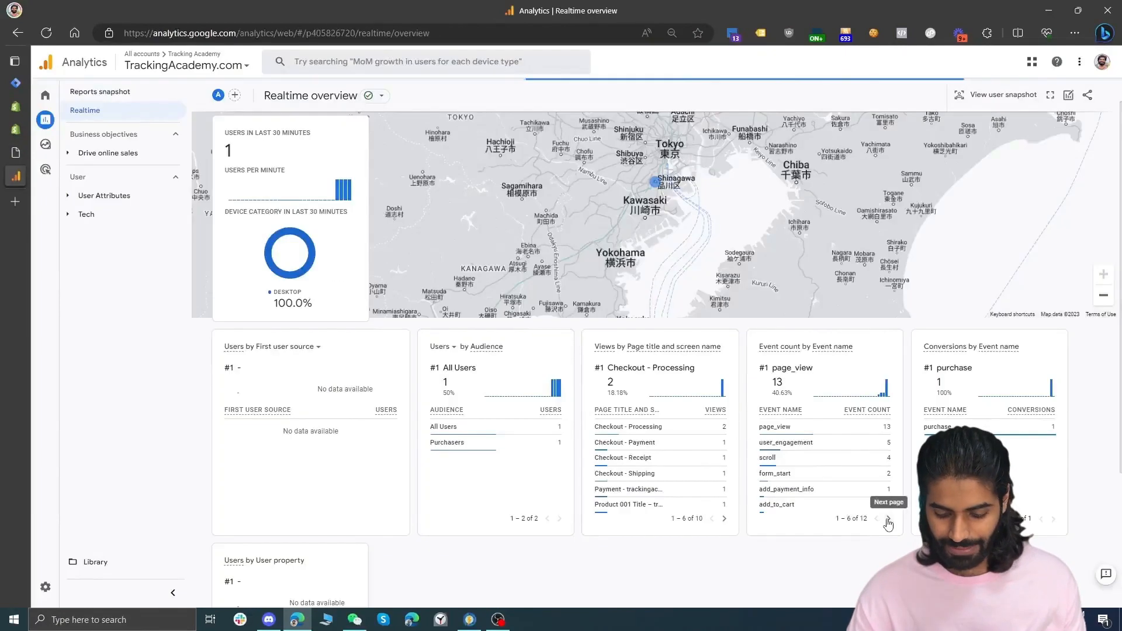
Drill into the purchase event's parameters in the Realtime report and inspect its transaction_id values
{"action": "left_click", "coordinate": [888, 519]}
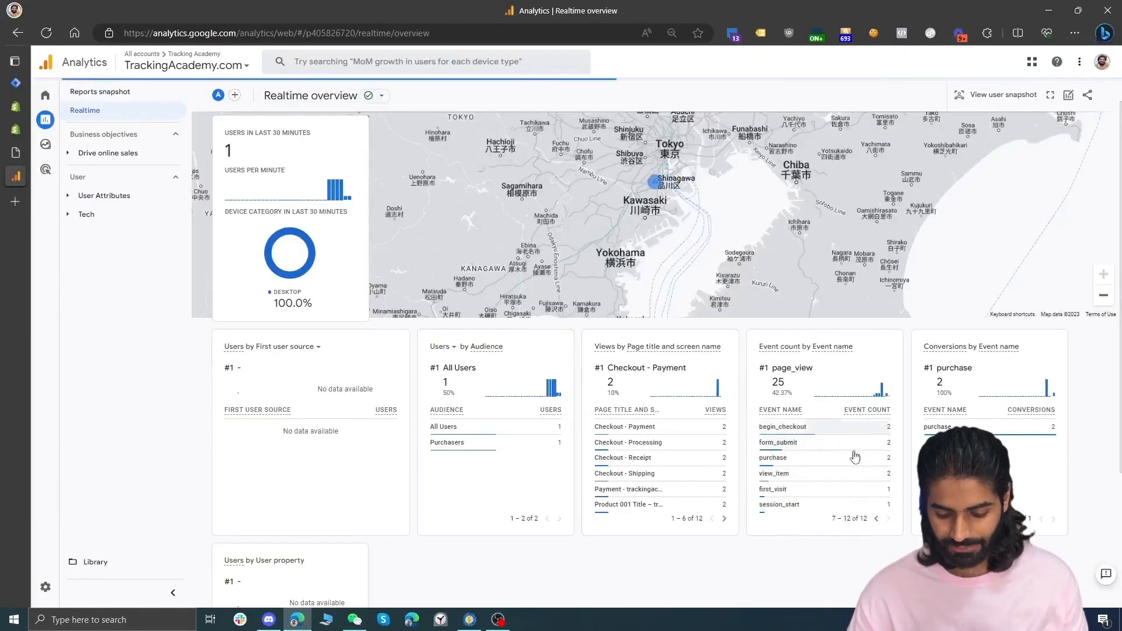
{"action": "left_click", "coordinate": [854, 469]}
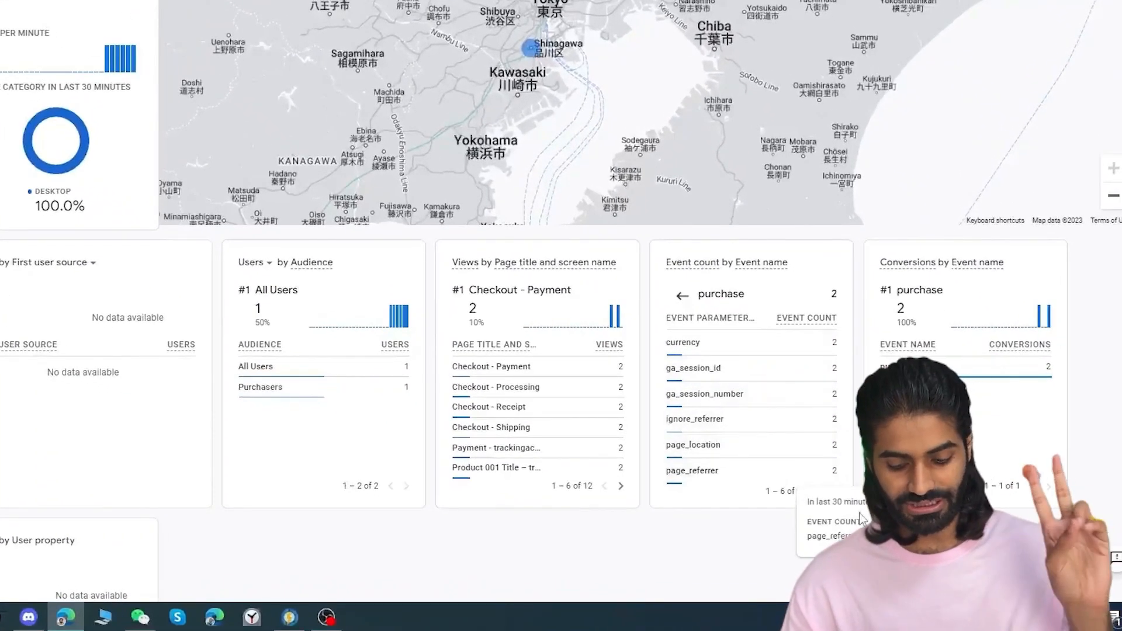
{"action": "left_click", "coordinate": [836, 494]}
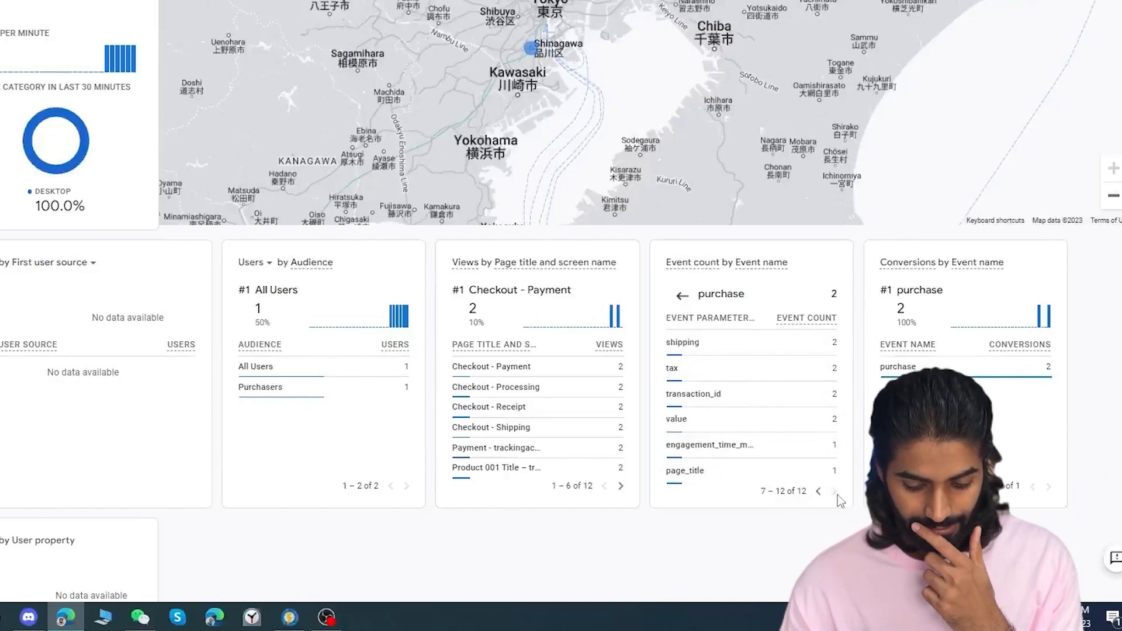
{"action": "left_click", "coordinate": [741, 393]}
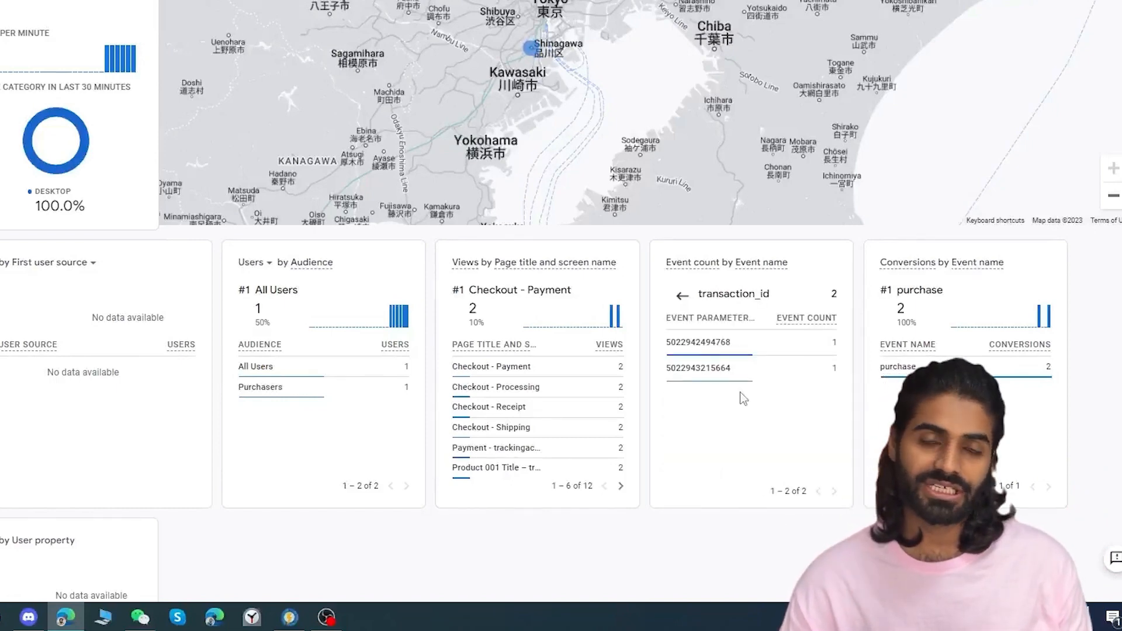
{"action": "mouse_move", "coordinate": [705, 378]}
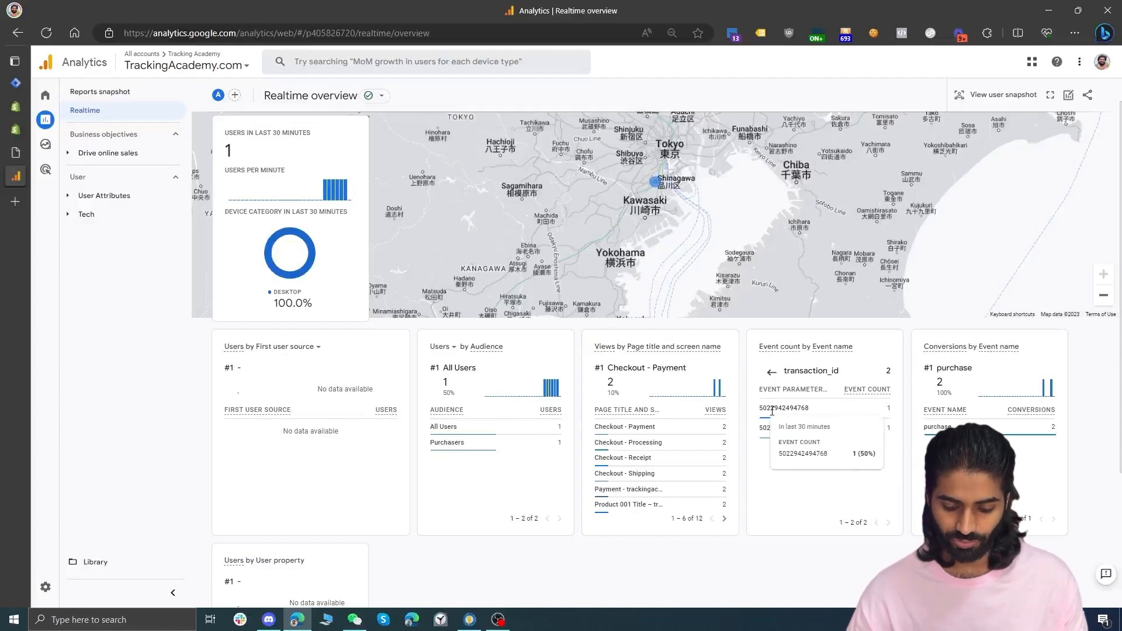
{"action": "double_click", "coordinate": [784, 407]}
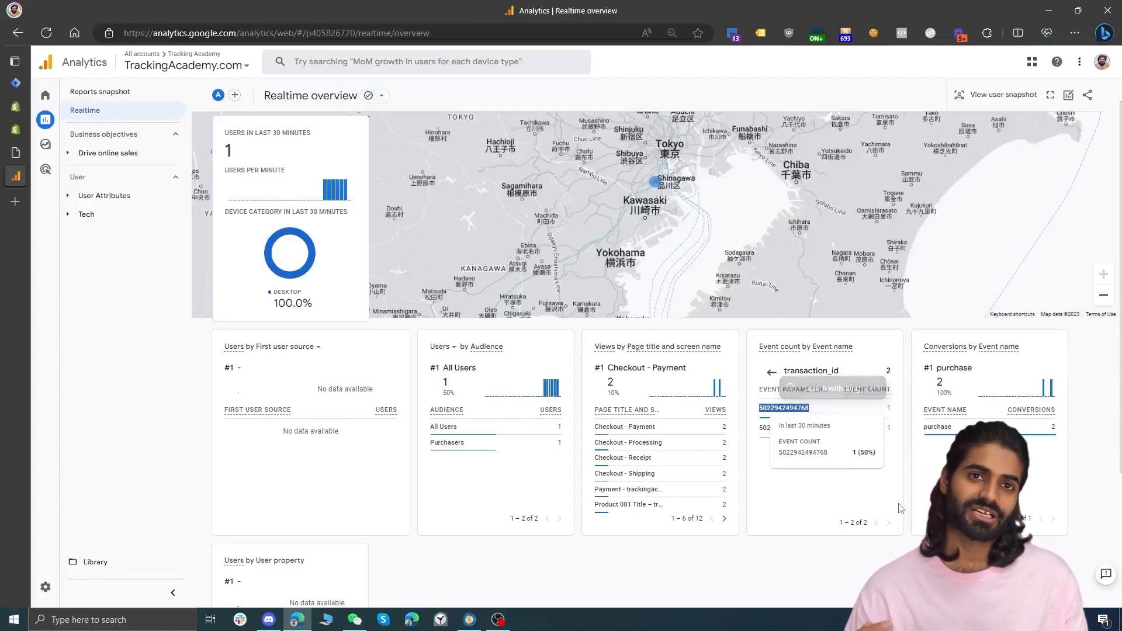